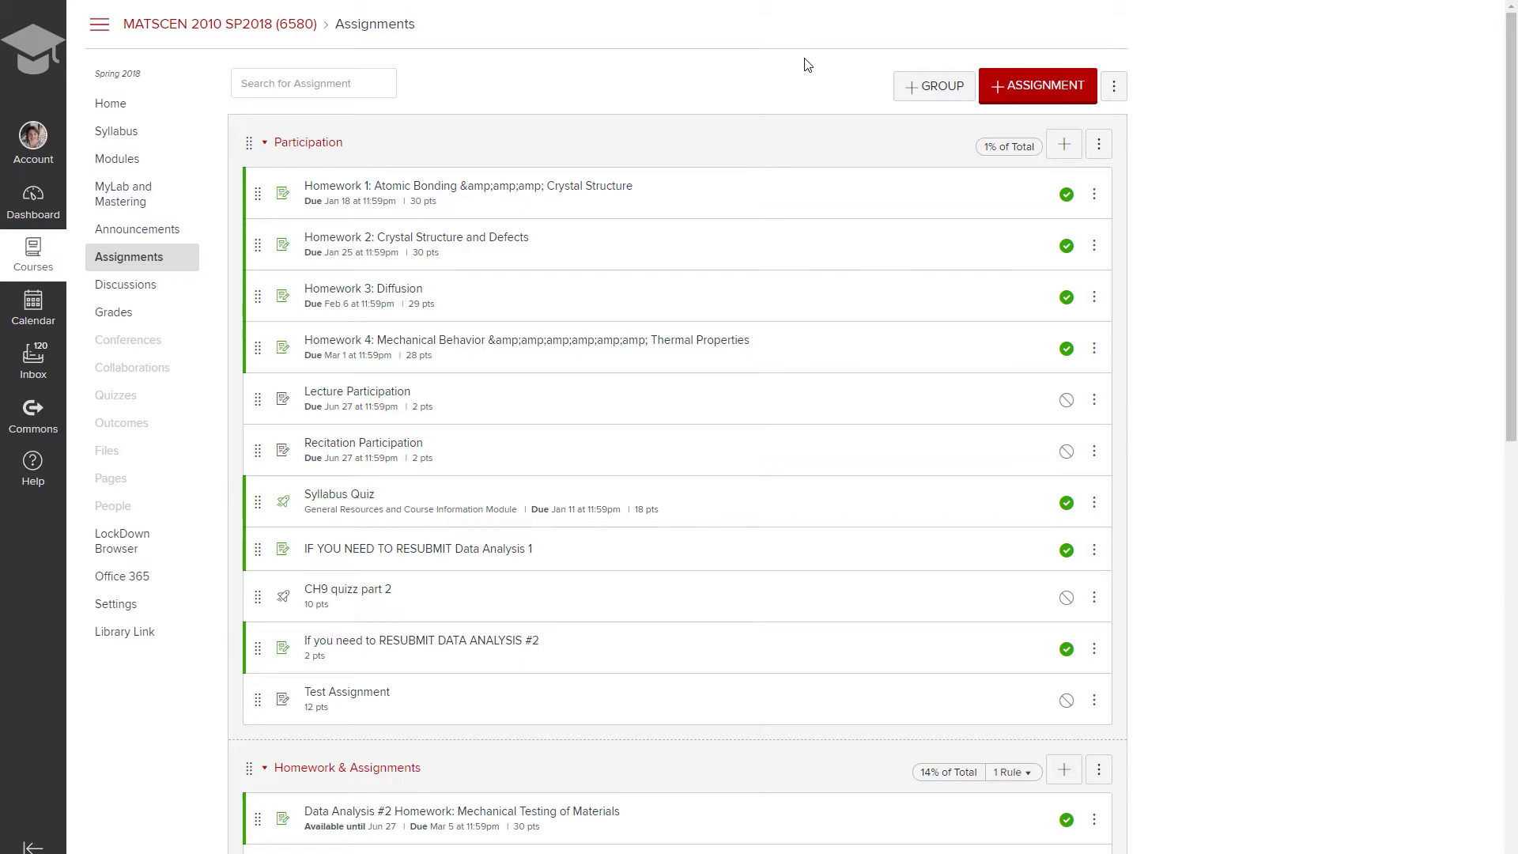
- Create 'Test Assignment' with a short description, worth 12 points, in the Homework & Assignments group
click(1006, 105)
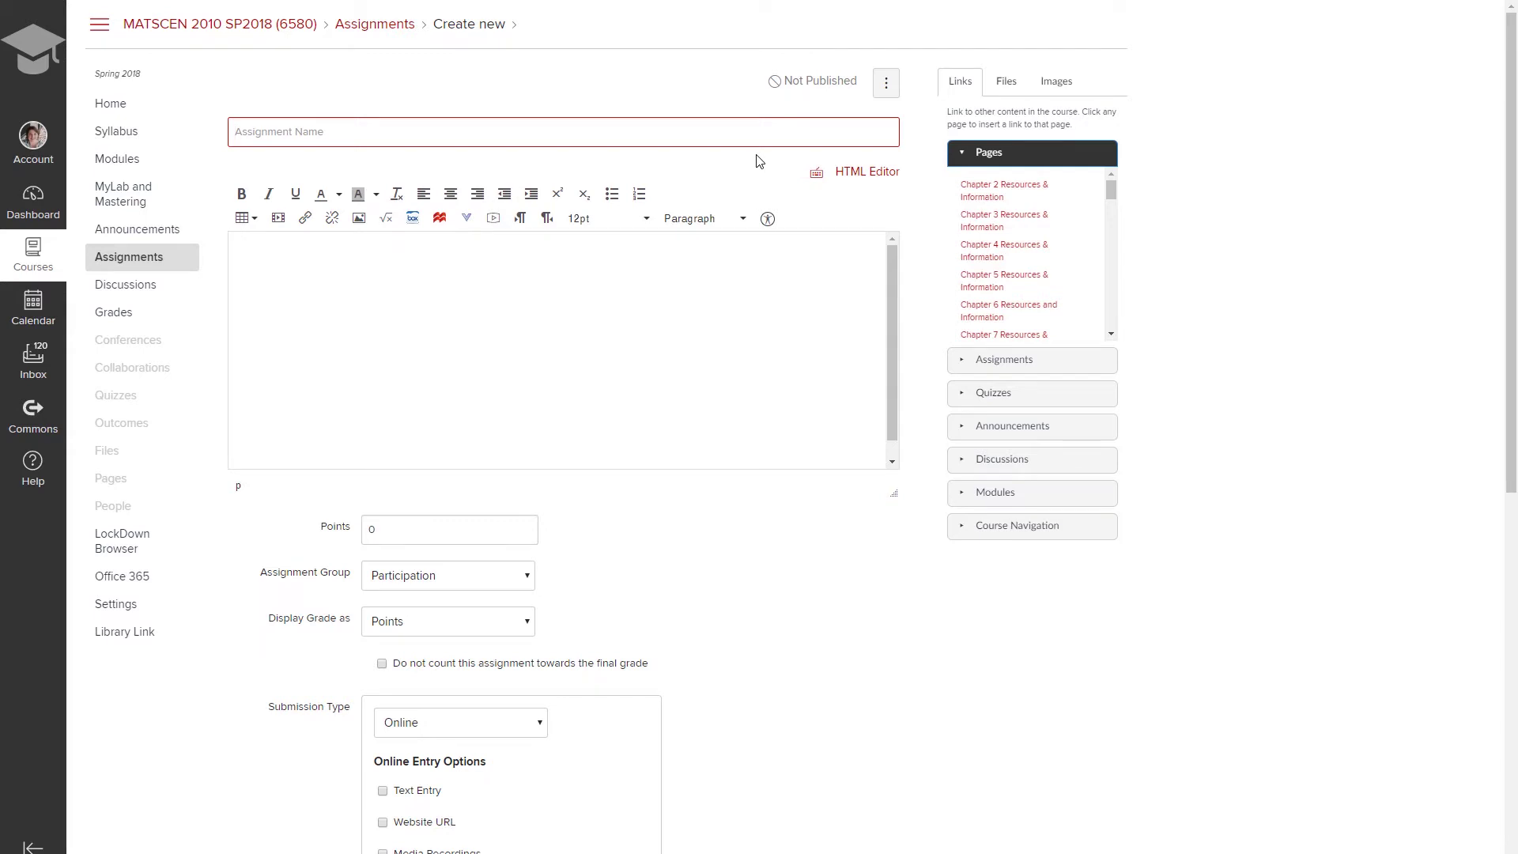
text(Test Assignment)
click(580, 349)
text(for Carmen Canvas)
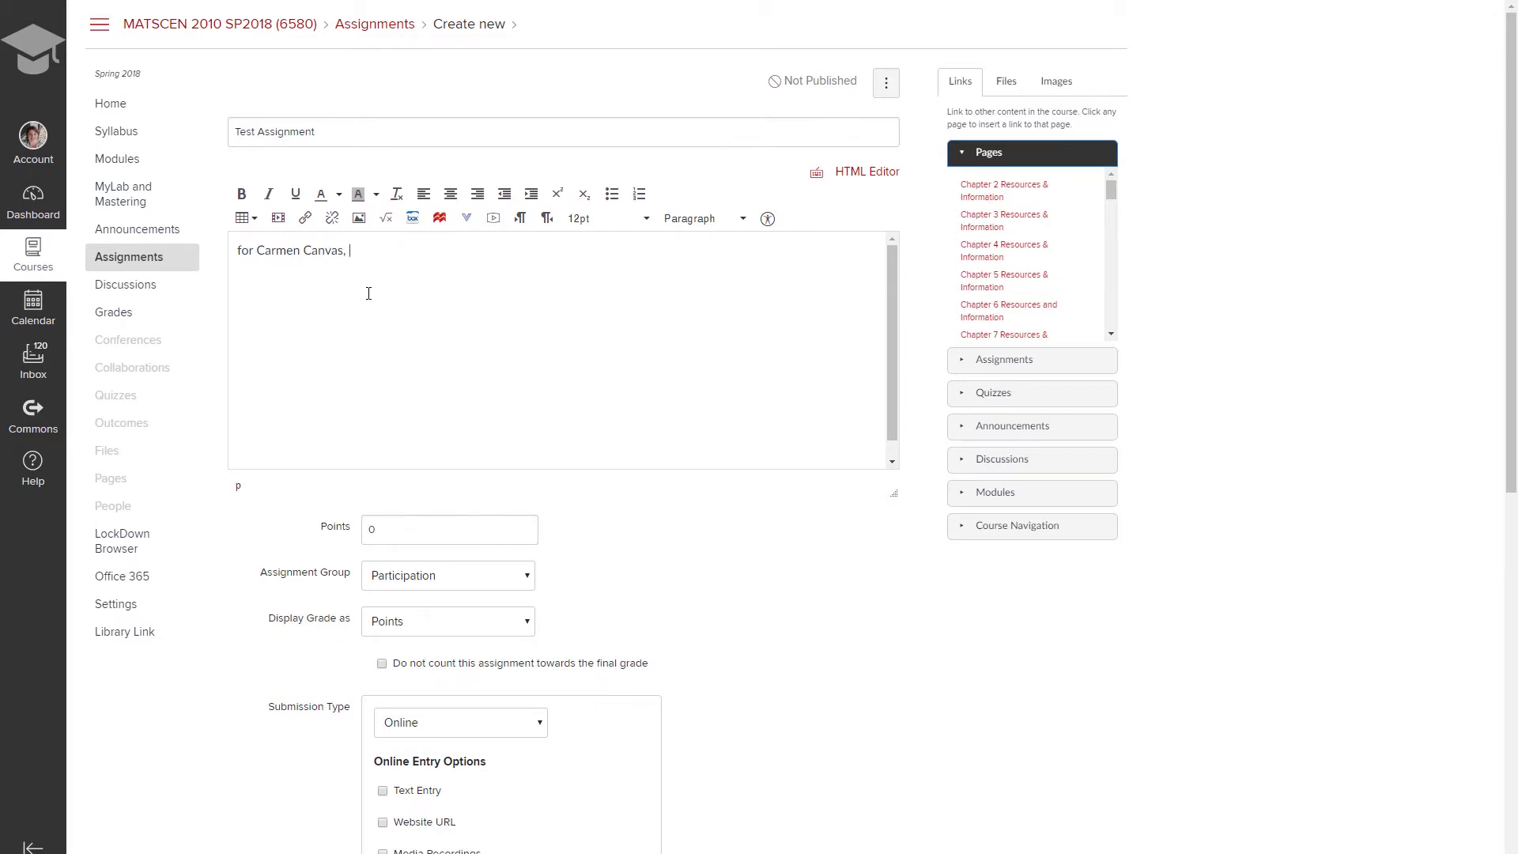
text(, information.)
key(Tab)
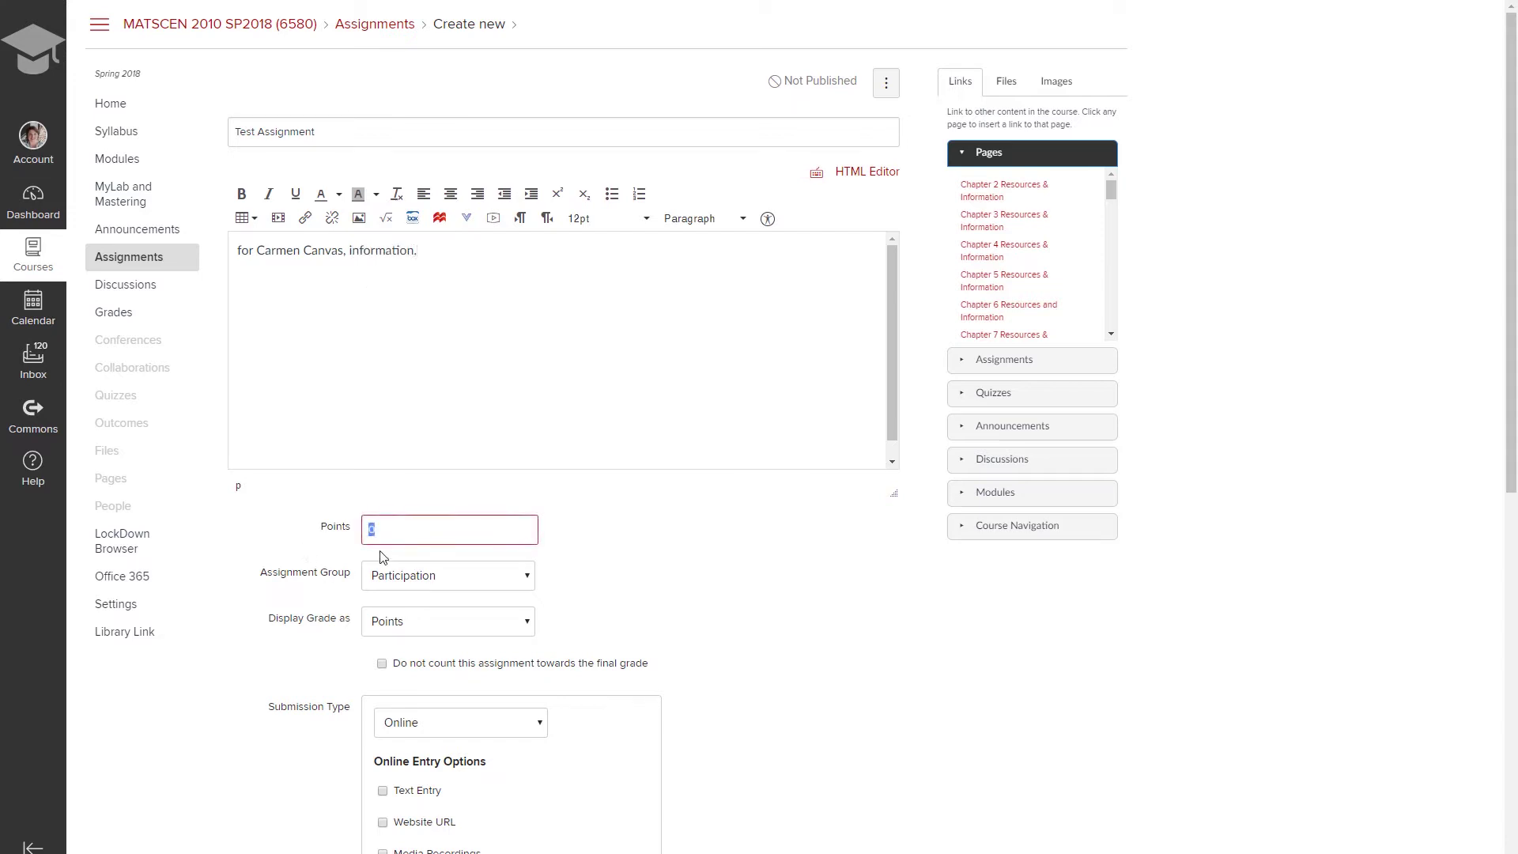
text(12)
click(418, 589)
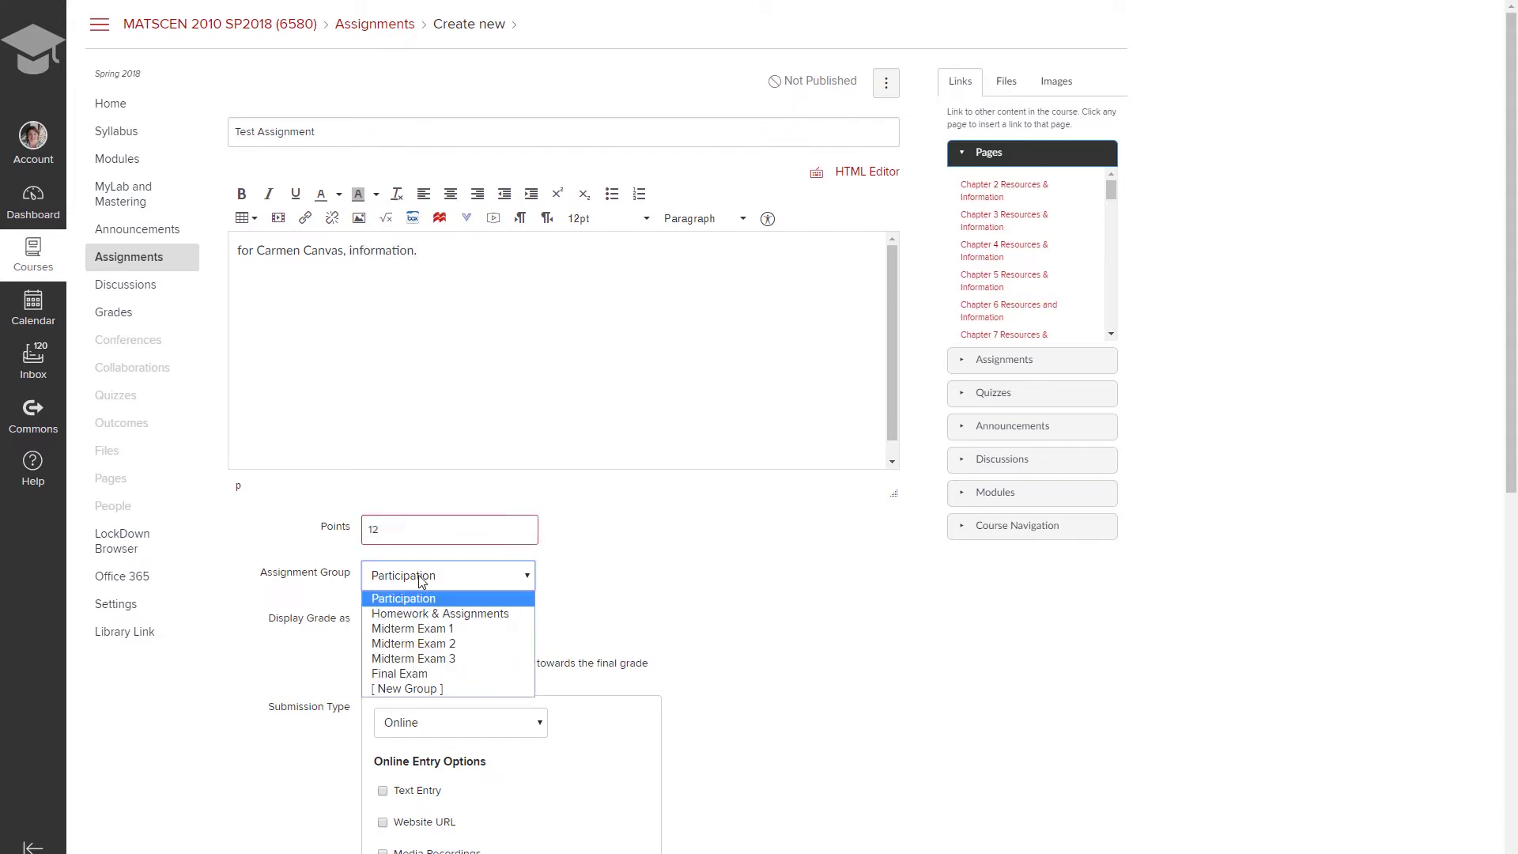
click(510, 615)
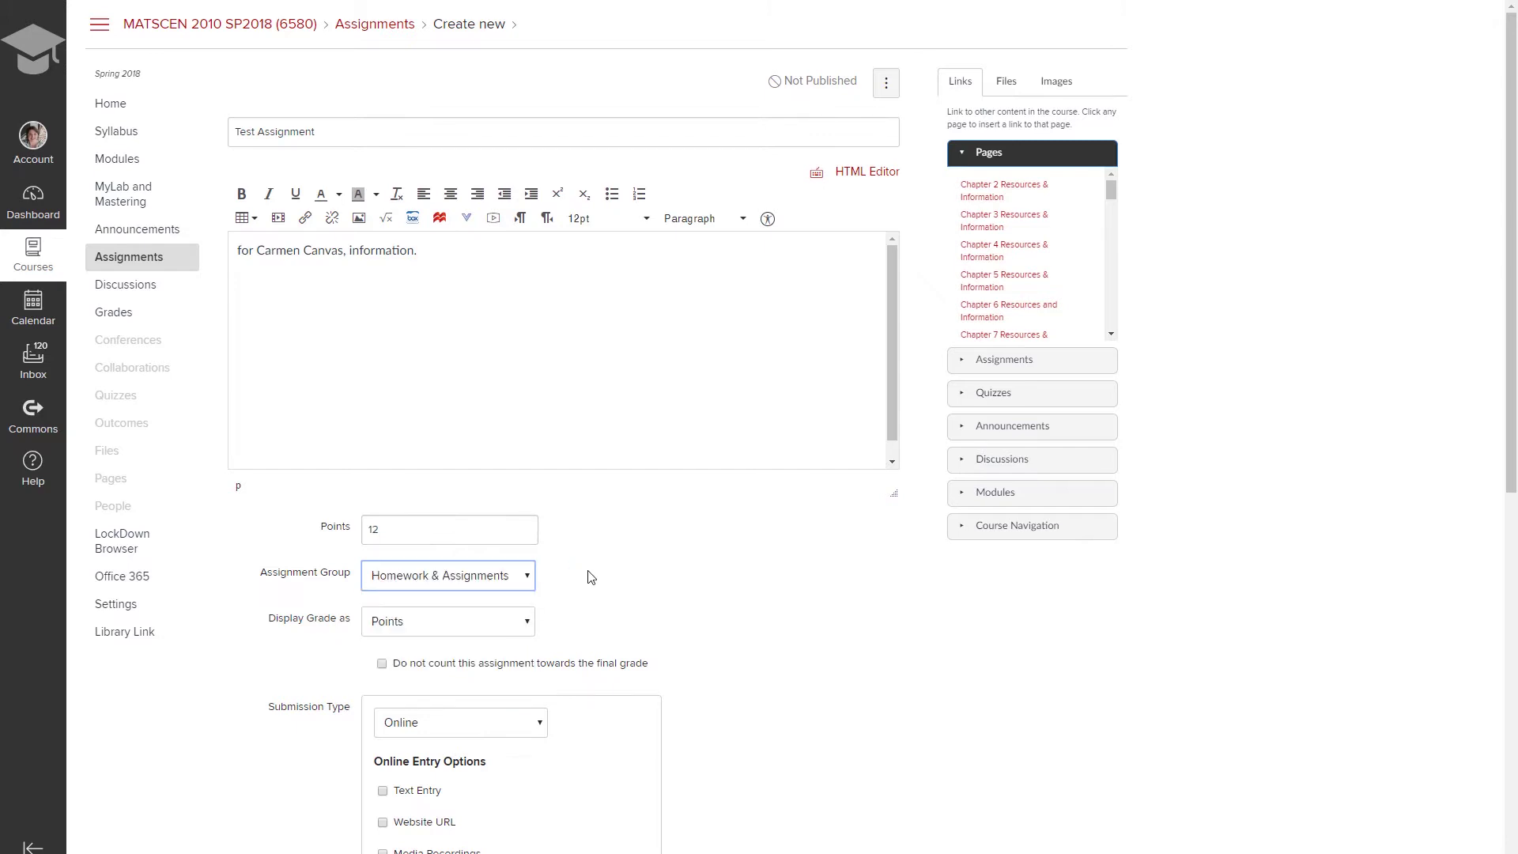
- Allow File Uploads as the submission type and save the assignment
scroll(589, 577, down, 3)
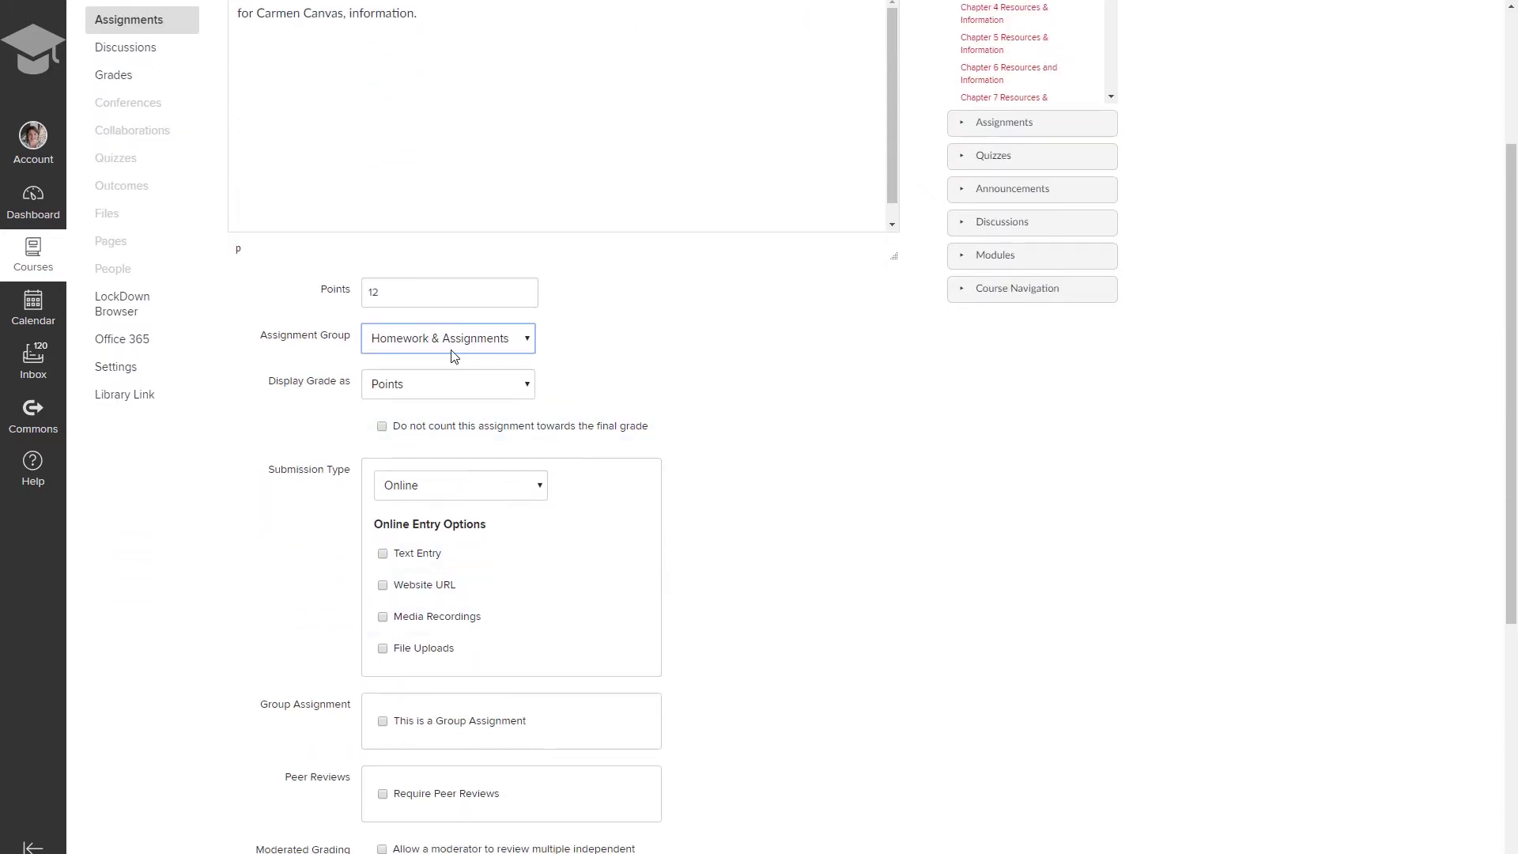
key(Tab)
scroll(474, 411, down, 2)
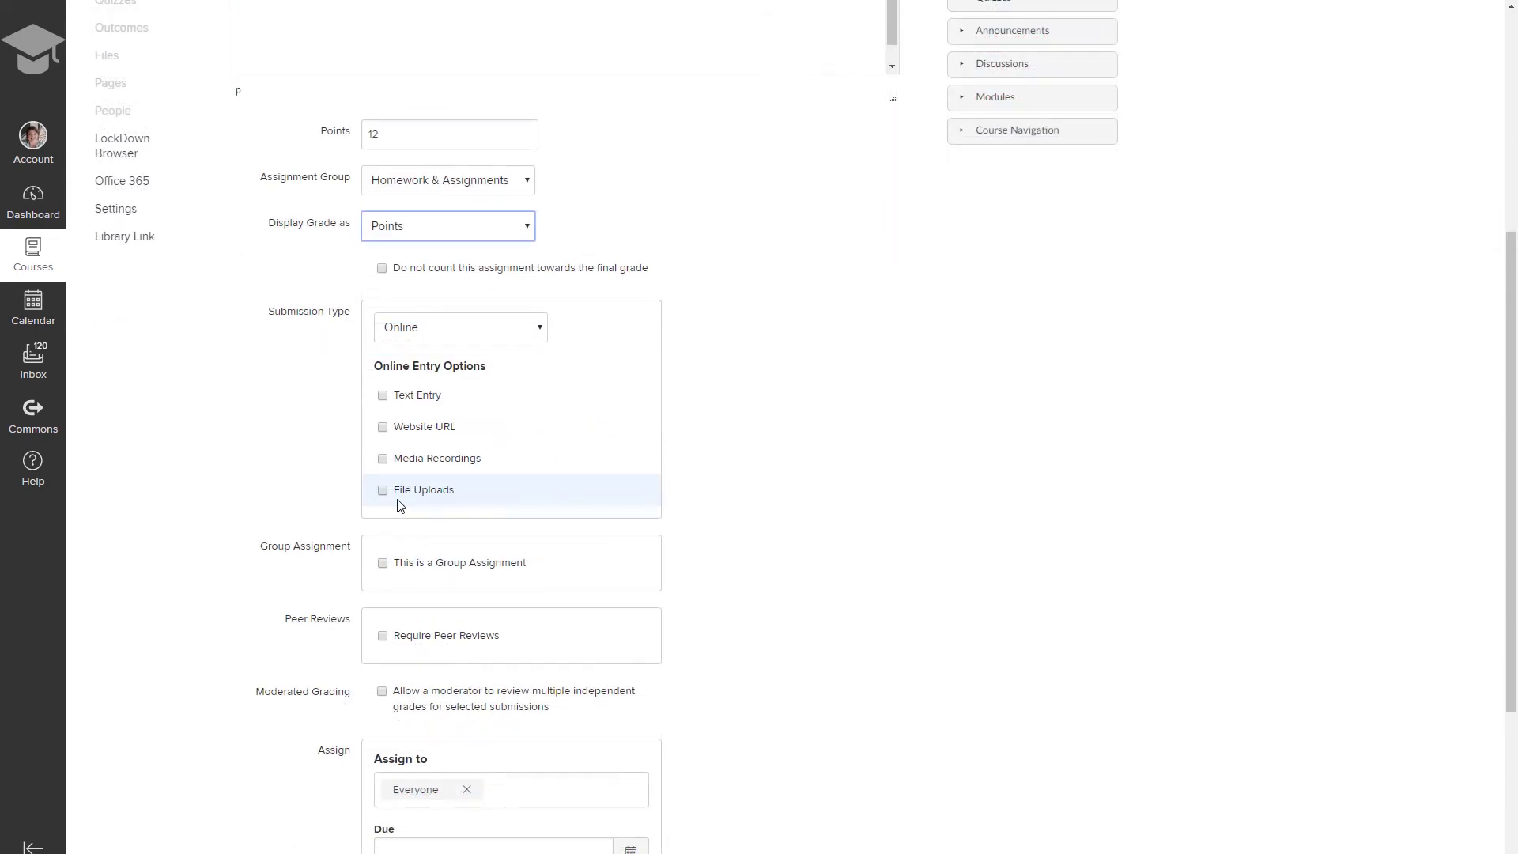
click(392, 490)
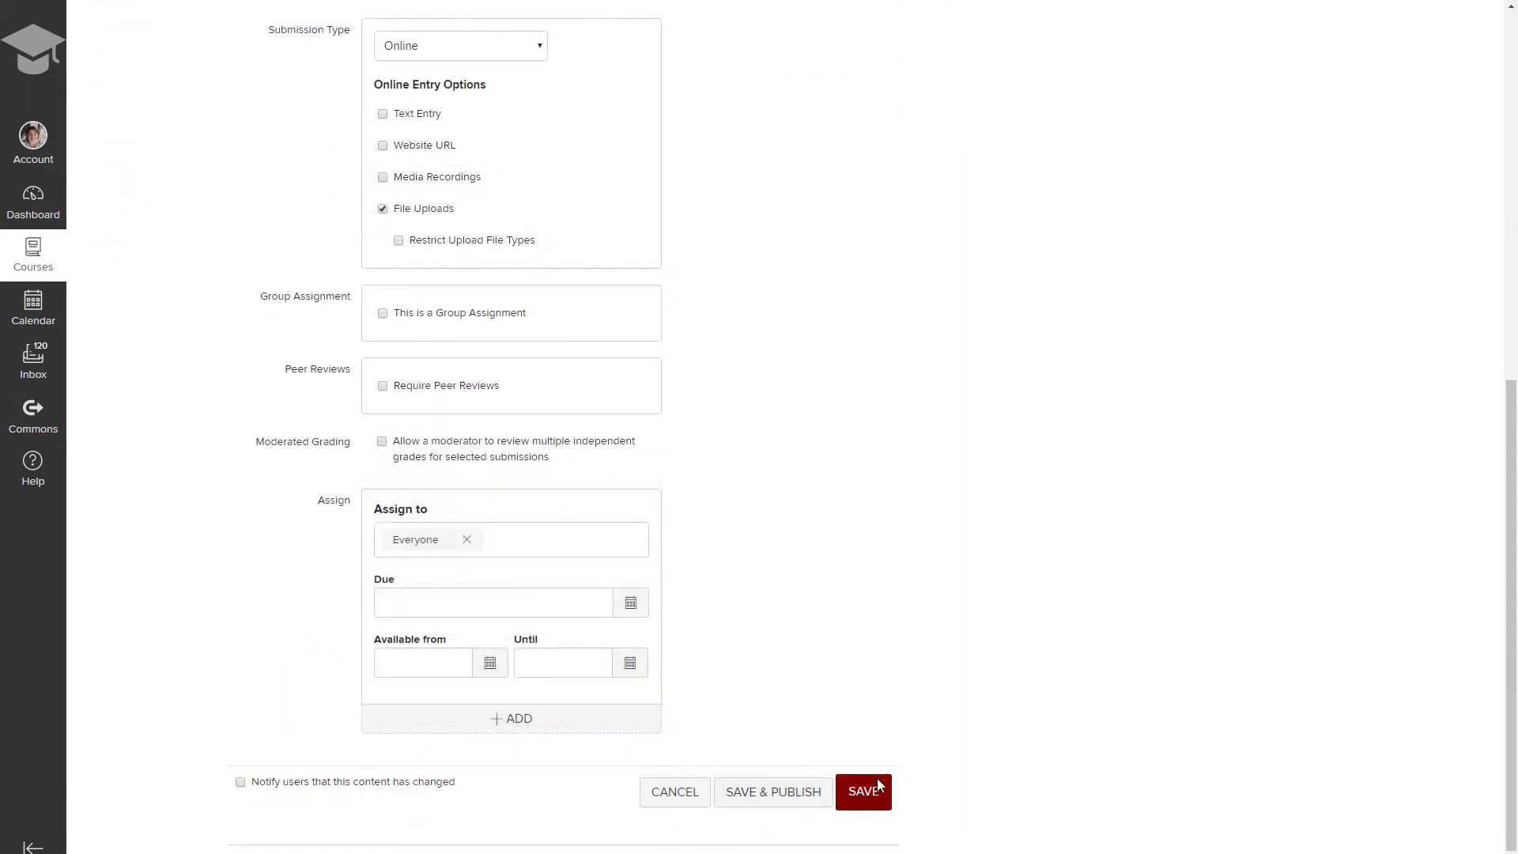
click(863, 790)
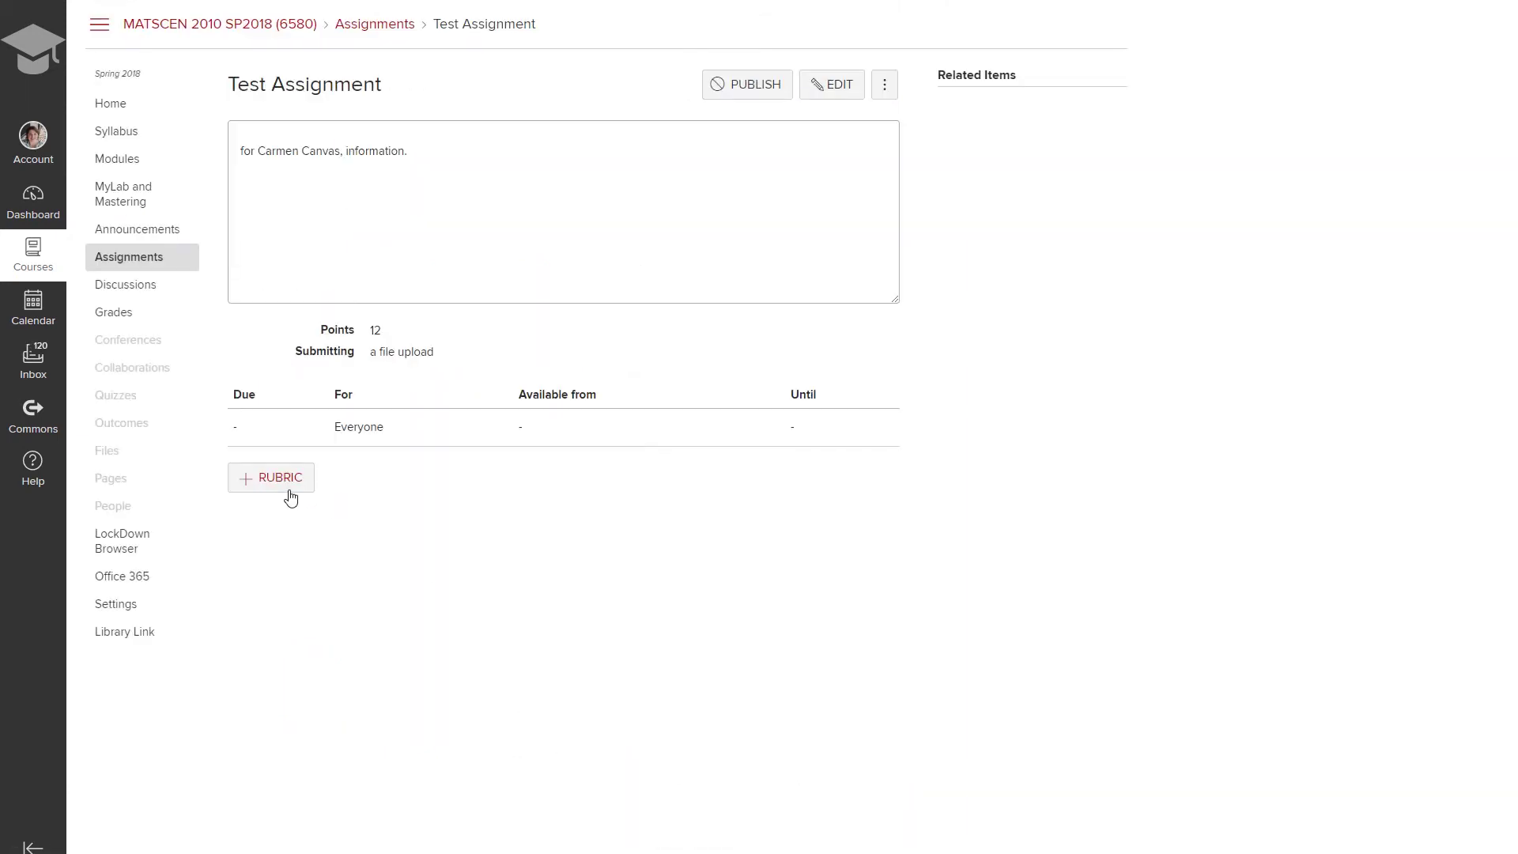
- Create the Example Rubric (Completeness, Correctness, Clarity, 4 pts each) with free-form comments, used for grading
click(292, 490)
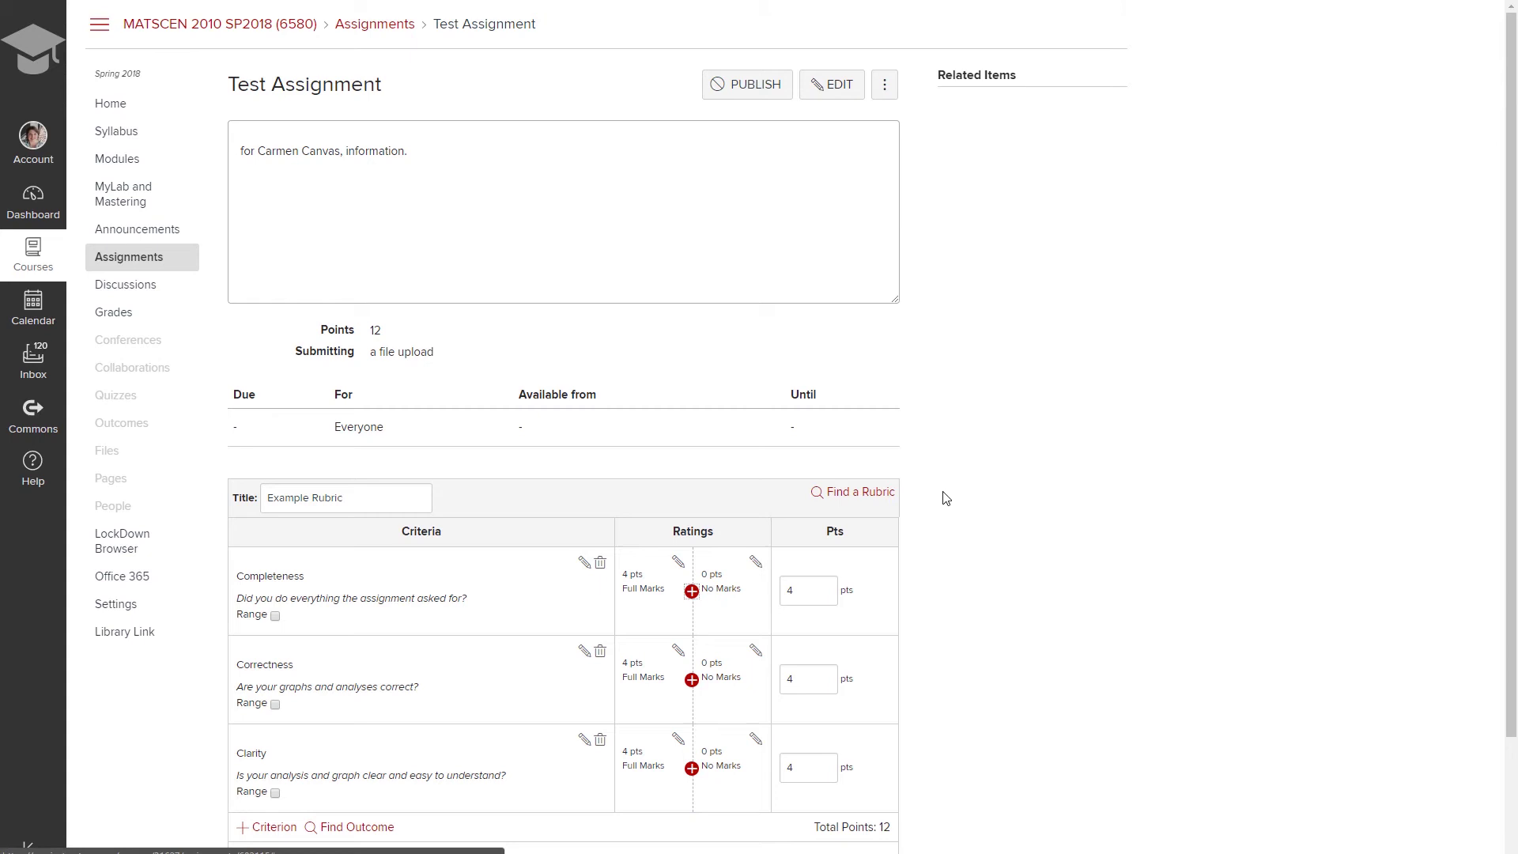
scroll(235, 737, down, 2)
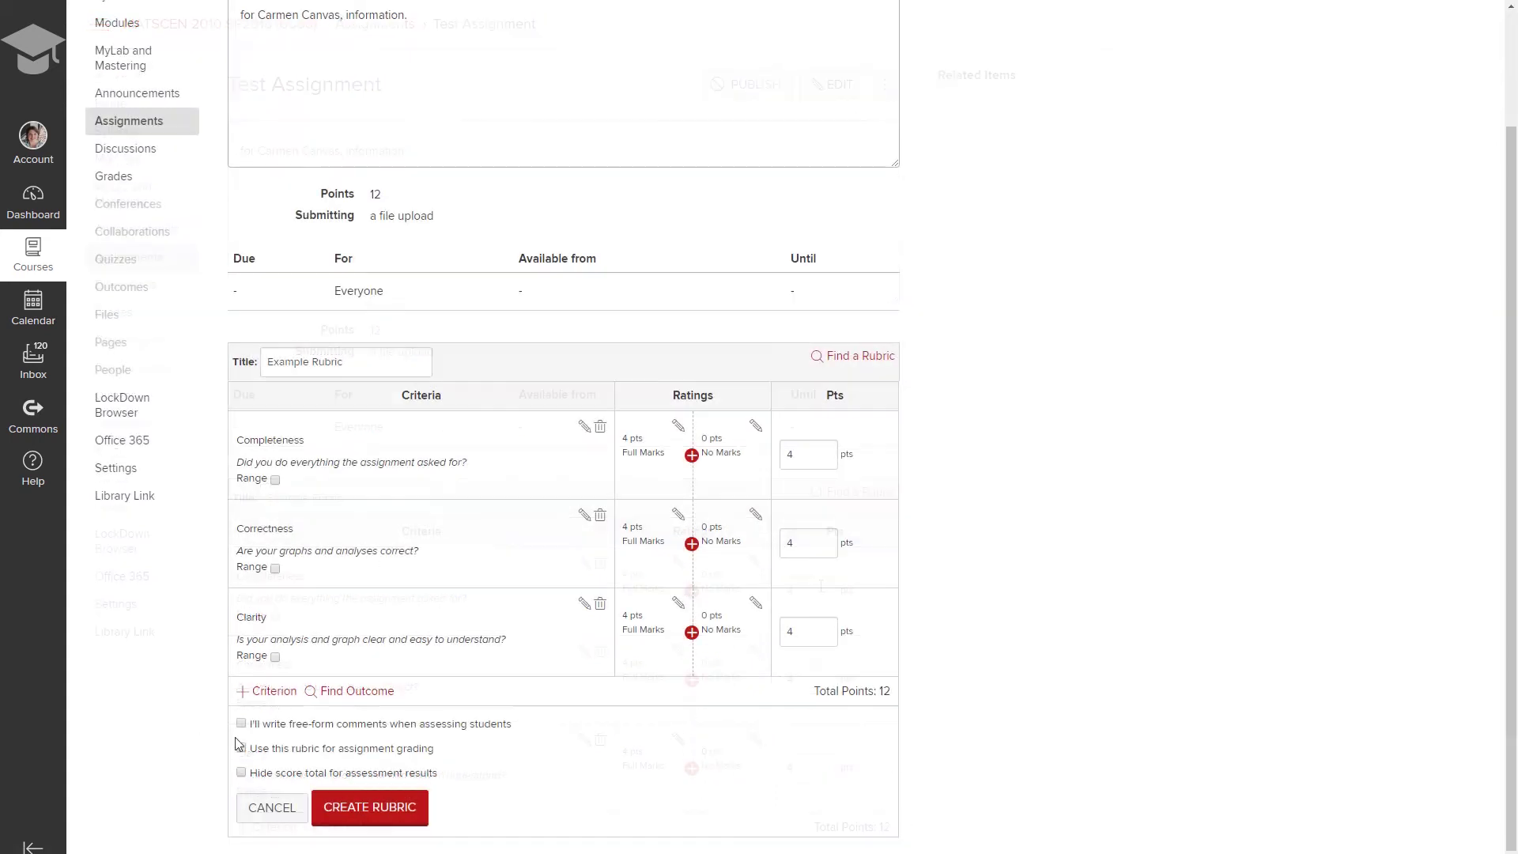
click(241, 724)
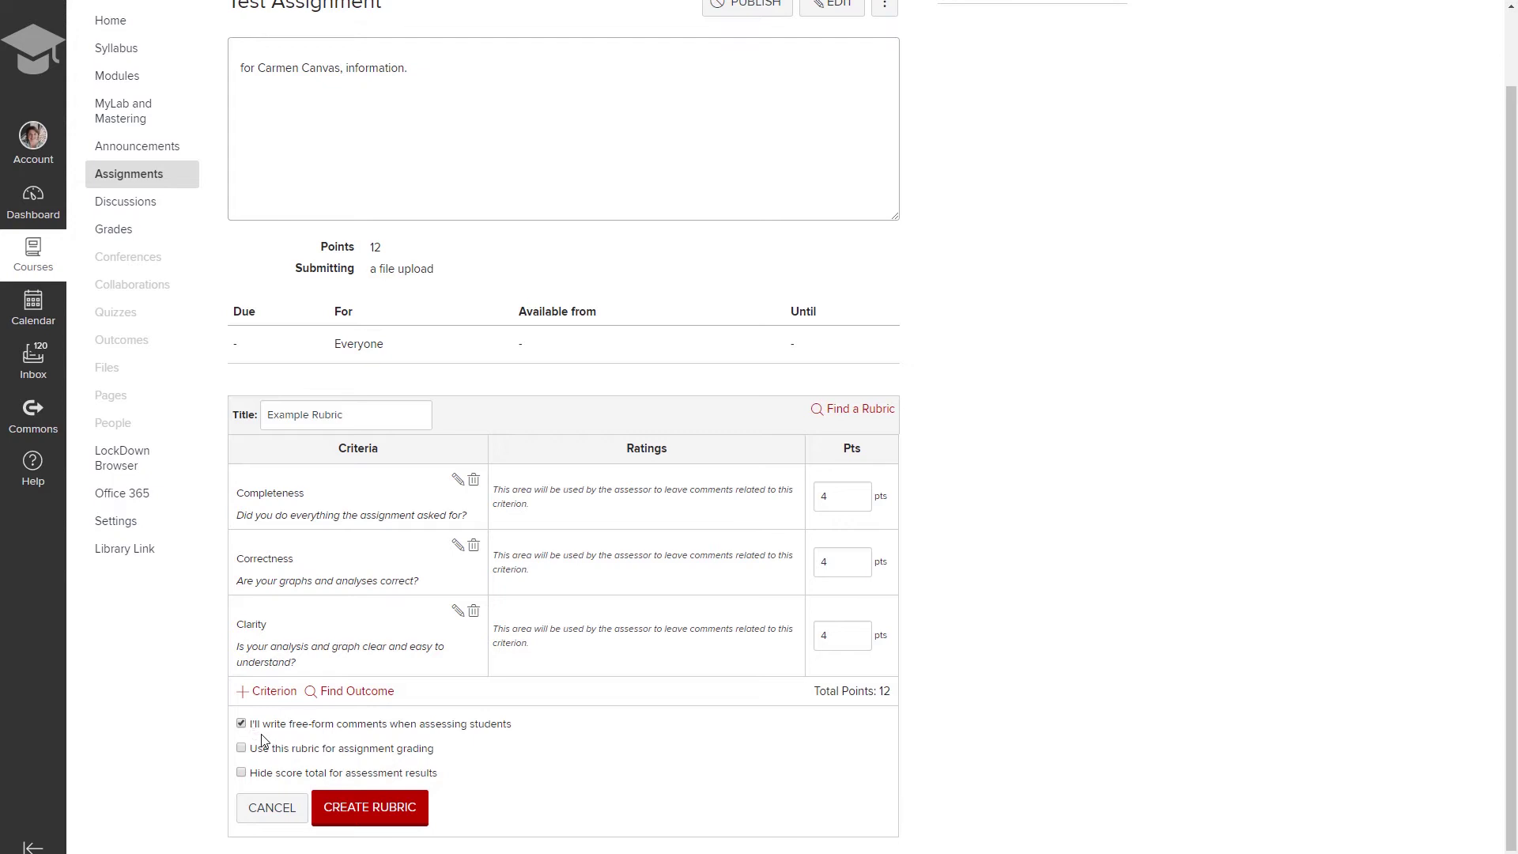
click(241, 748)
click(382, 805)
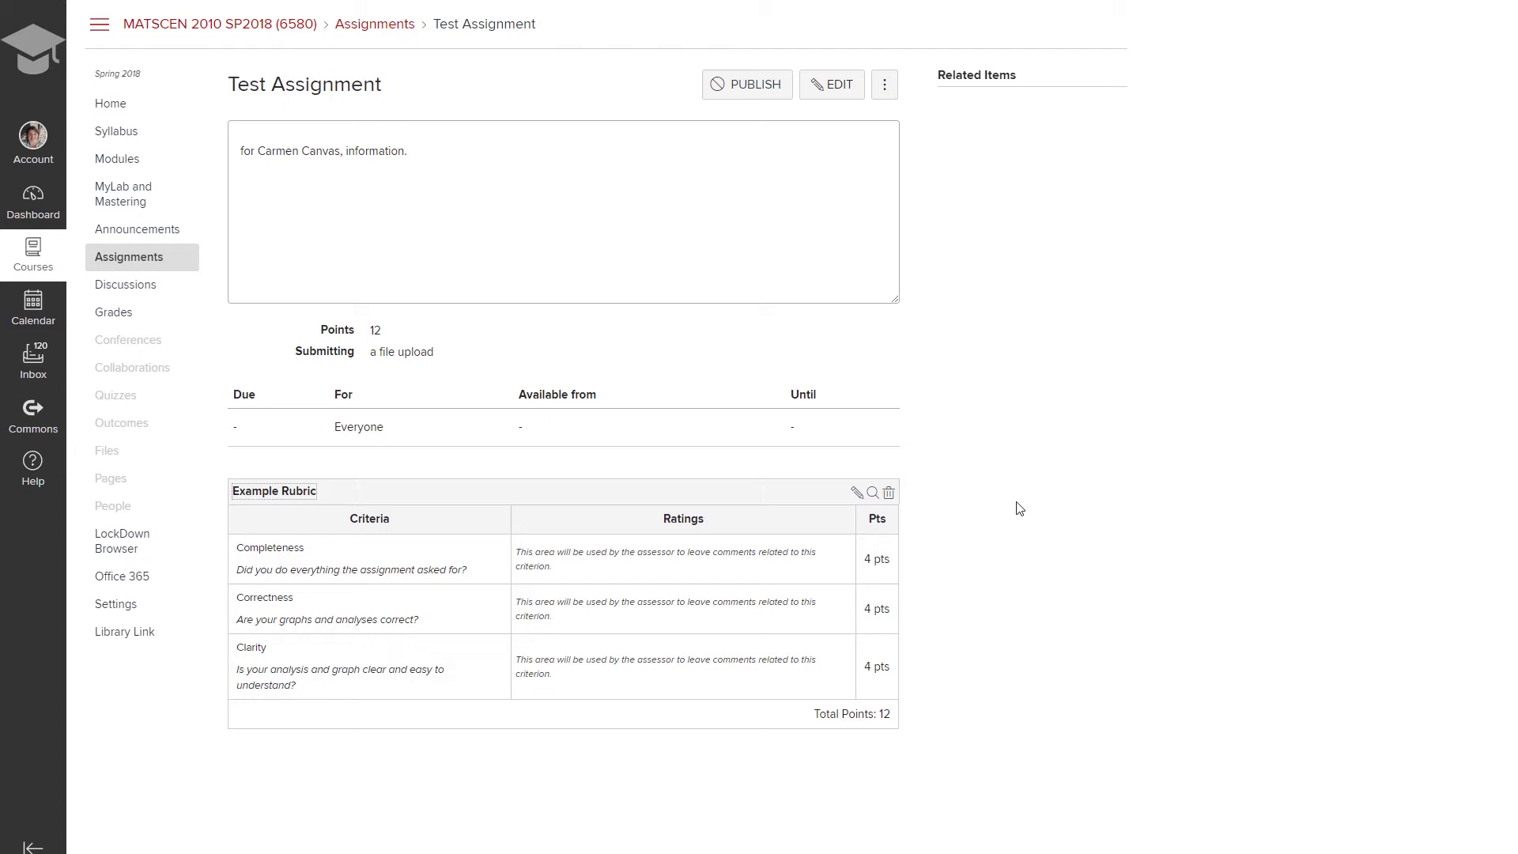
- Change Test Assignment's submission type to External Tool using Turnitin Feedback Studio, and save
click(823, 96)
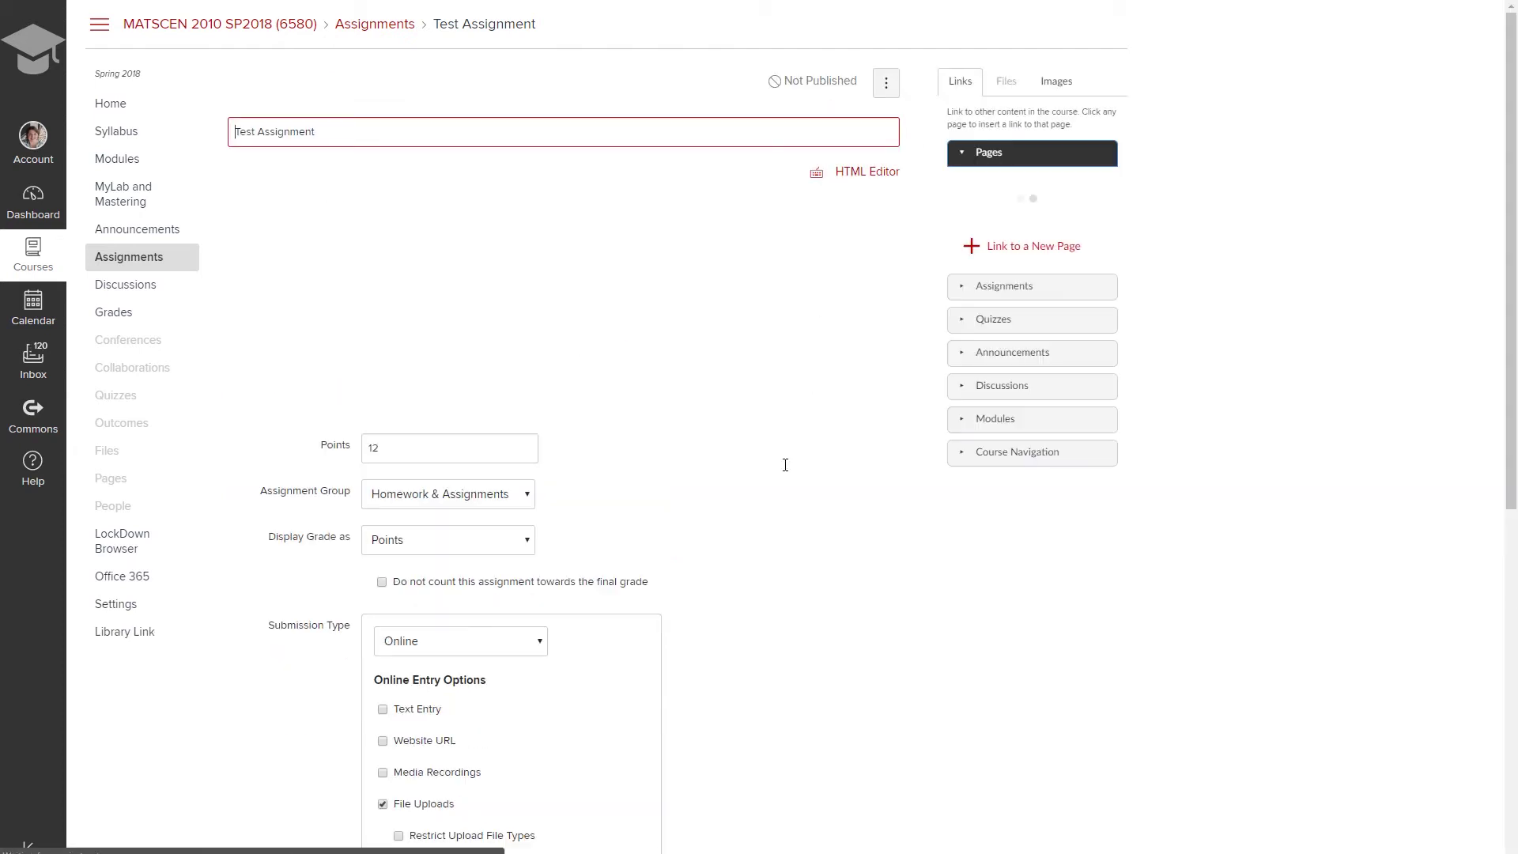
scroll(785, 465, down, 2)
click(474, 563)
click(504, 628)
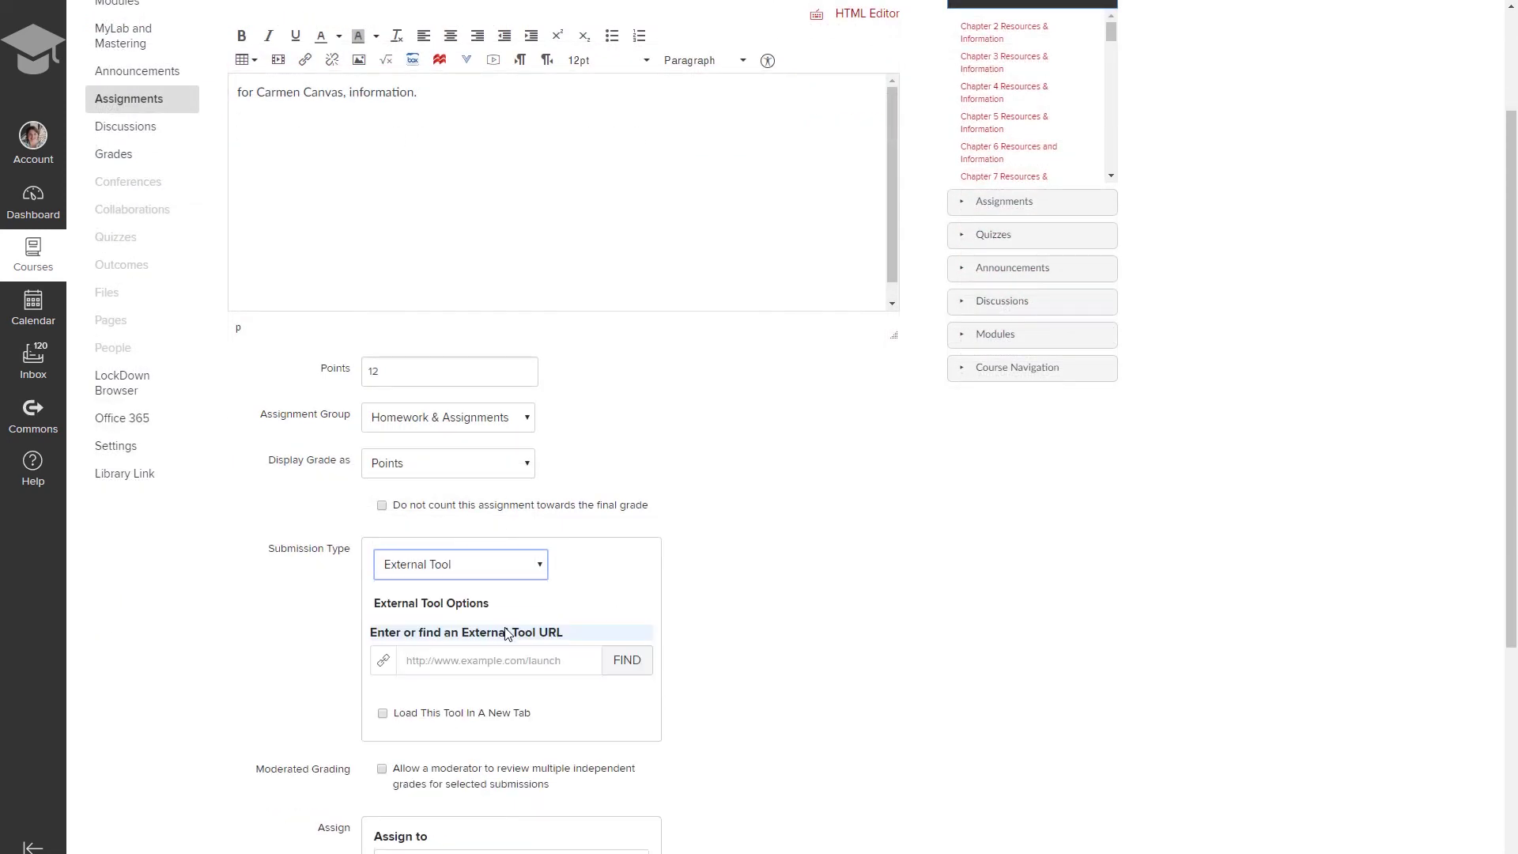
scroll(725, 572, down, 2)
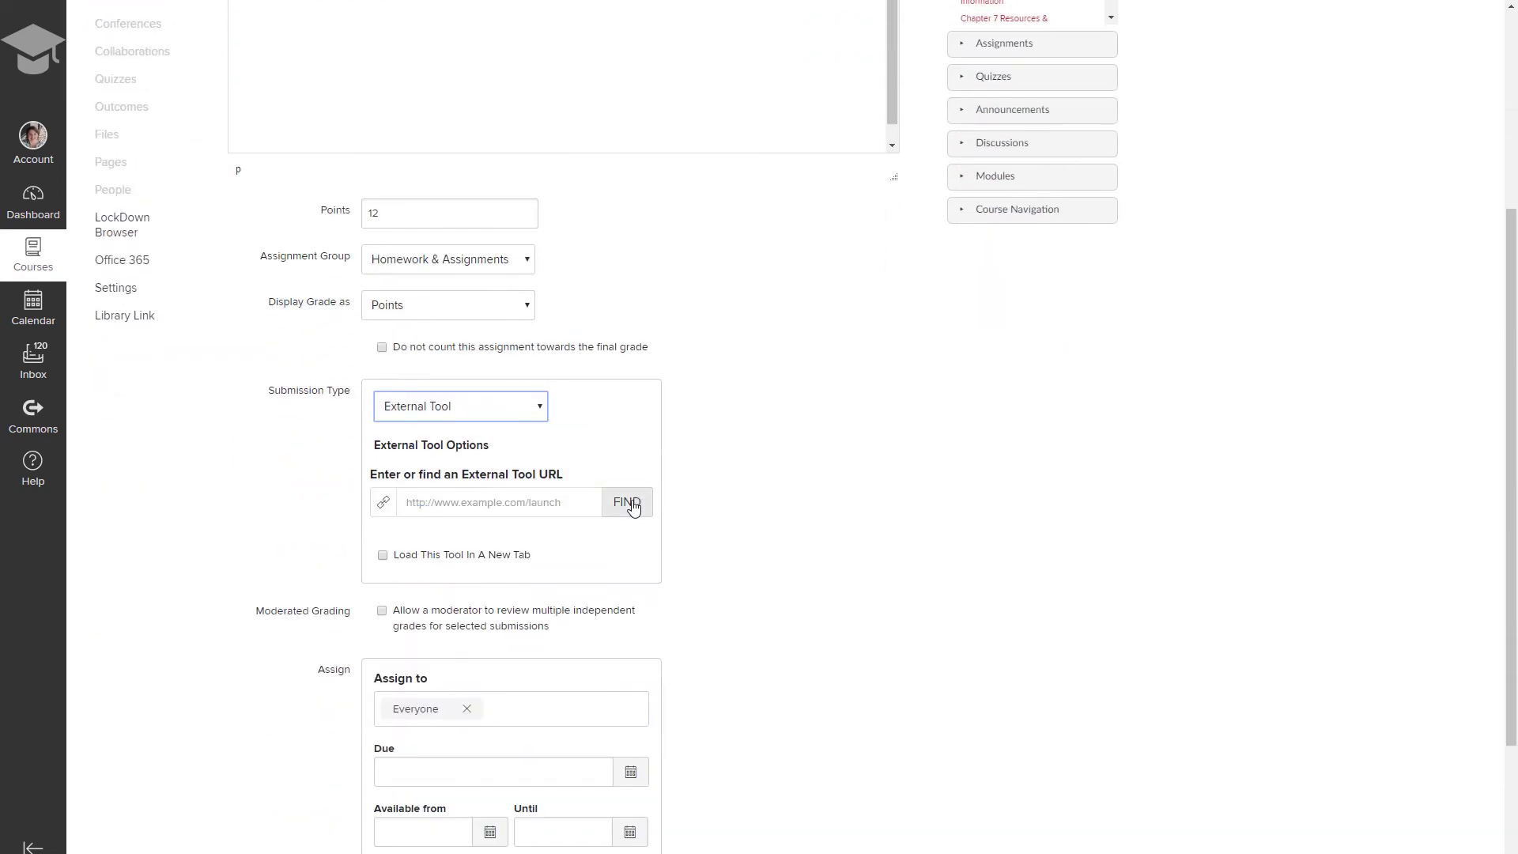
click(632, 507)
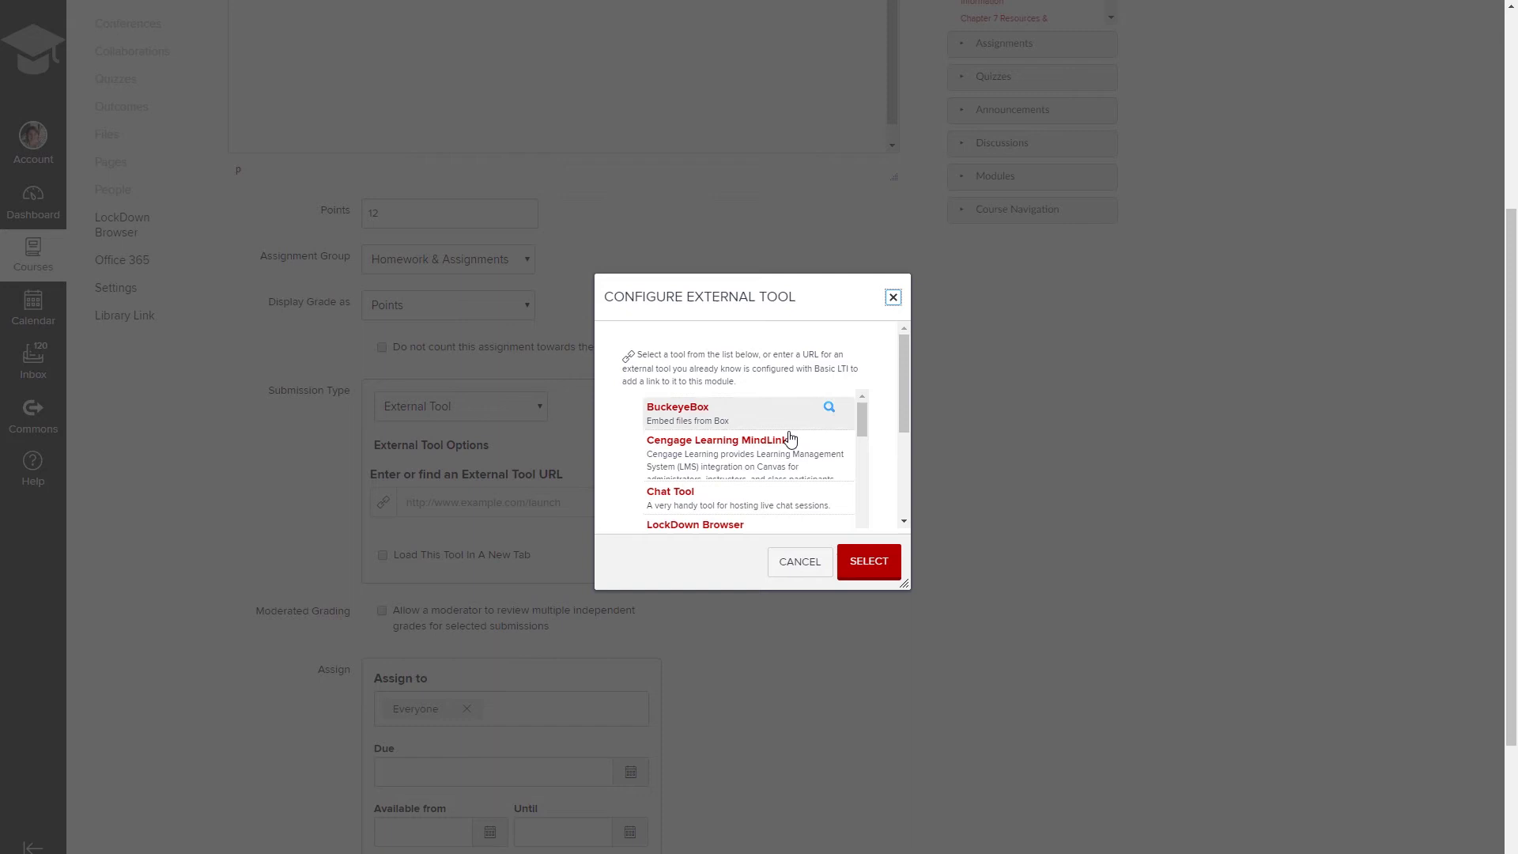
drag(860, 419, 865, 563)
double_click(763, 438)
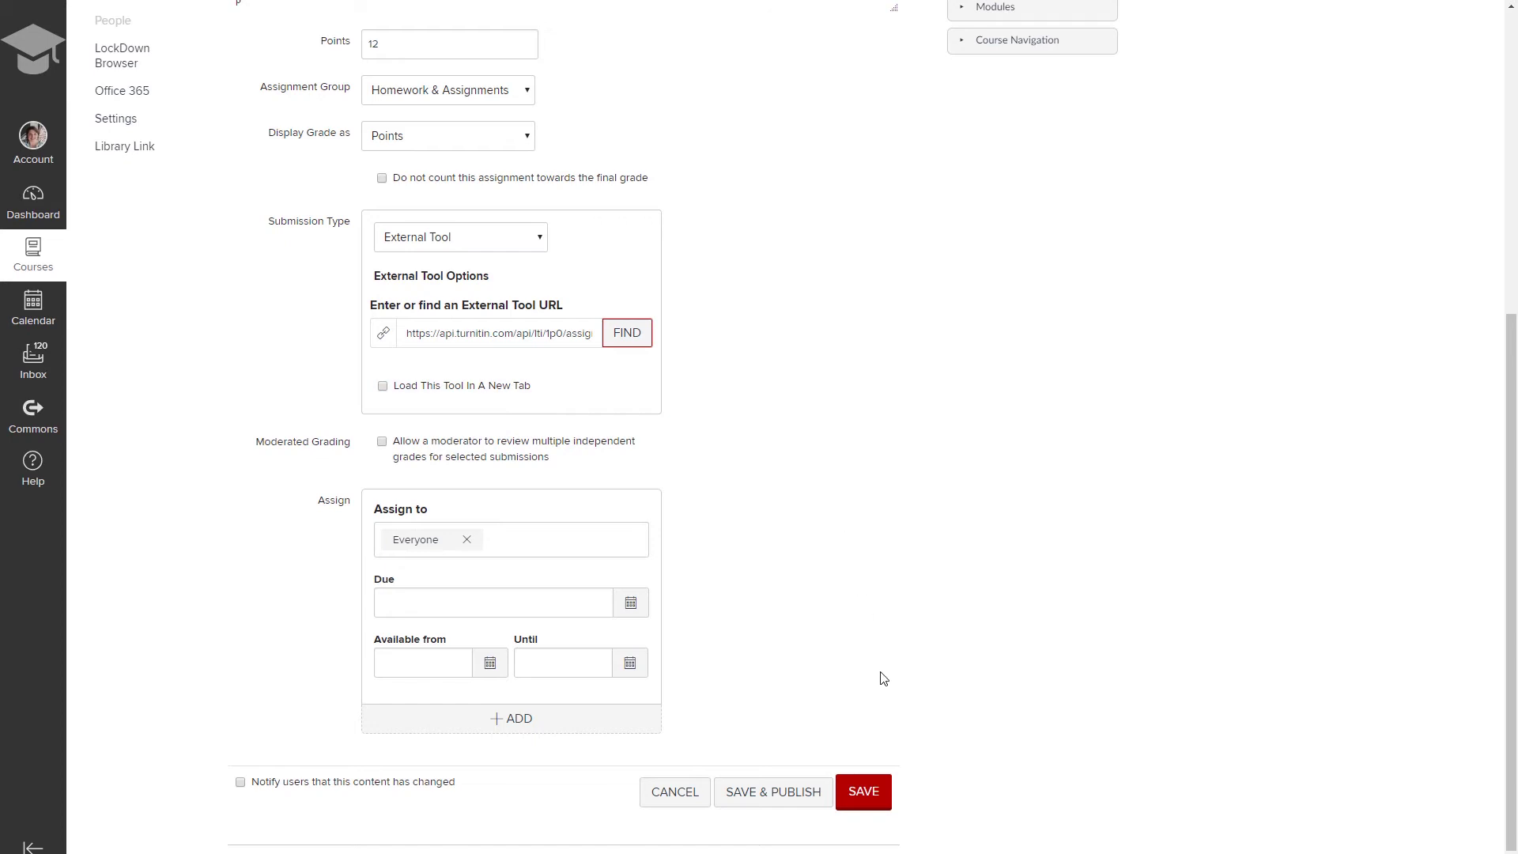
click(870, 797)
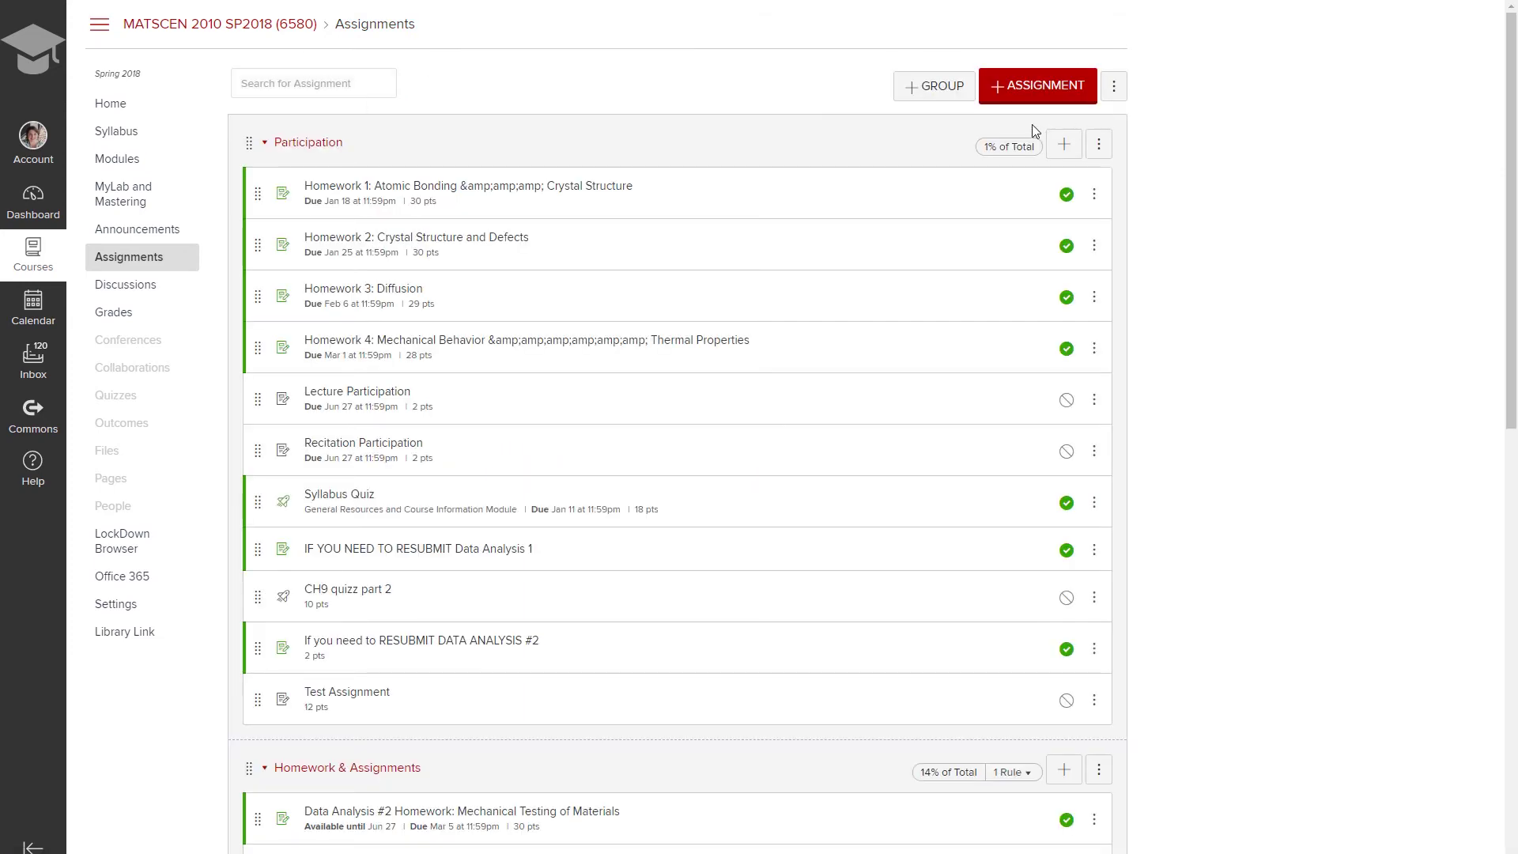
- Create and save a 12-point assignment titled 'IF YOU NEED TO RESUBMIT'
click(1037, 85)
text(IF YOU NEED TO)
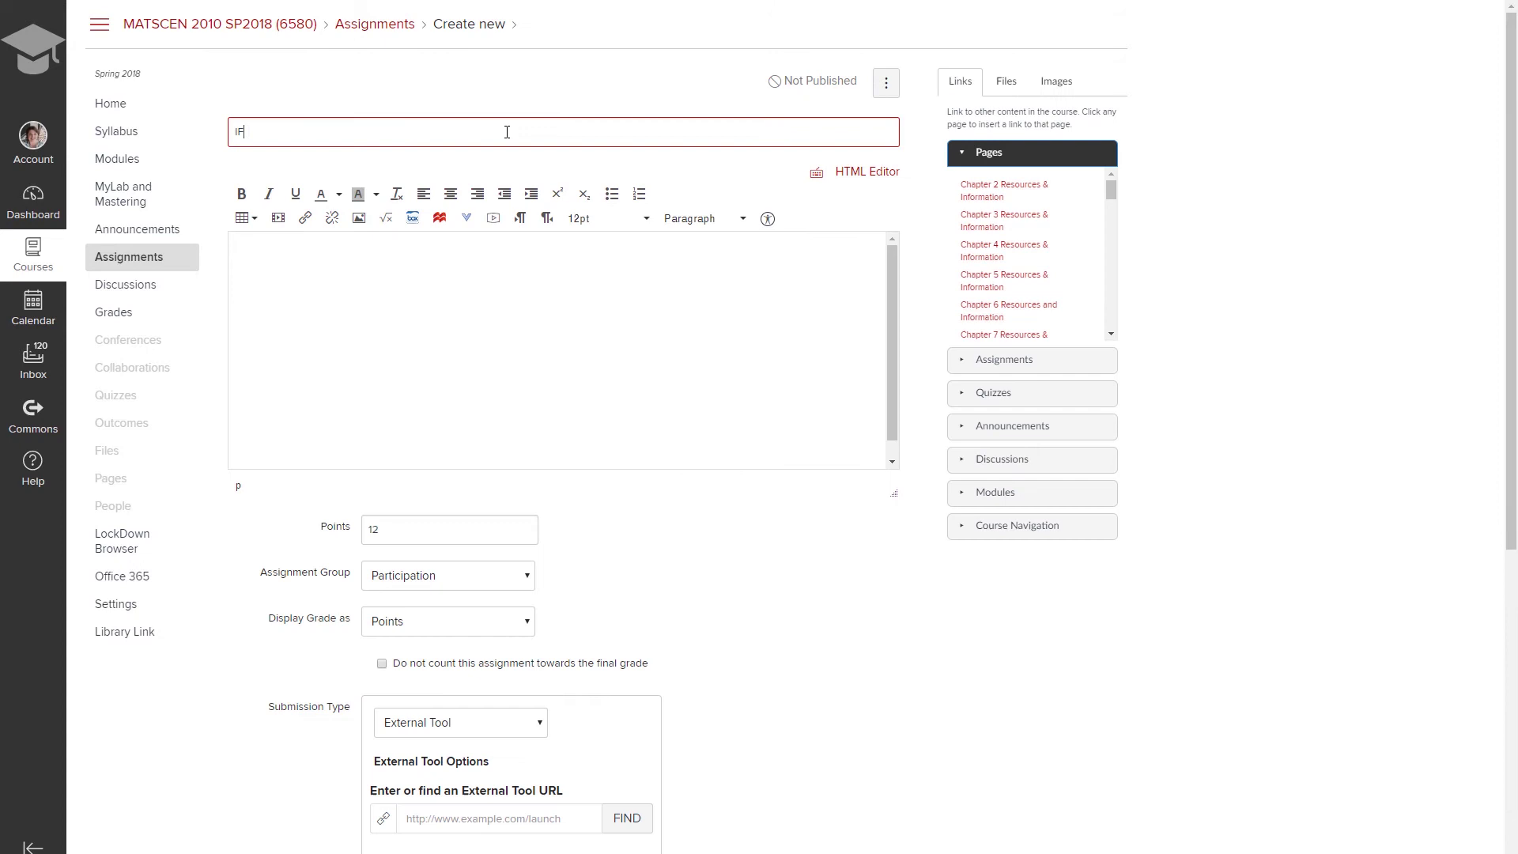
text( RESUBMI)
scroll(440, 230, down, 15)
click(861, 789)
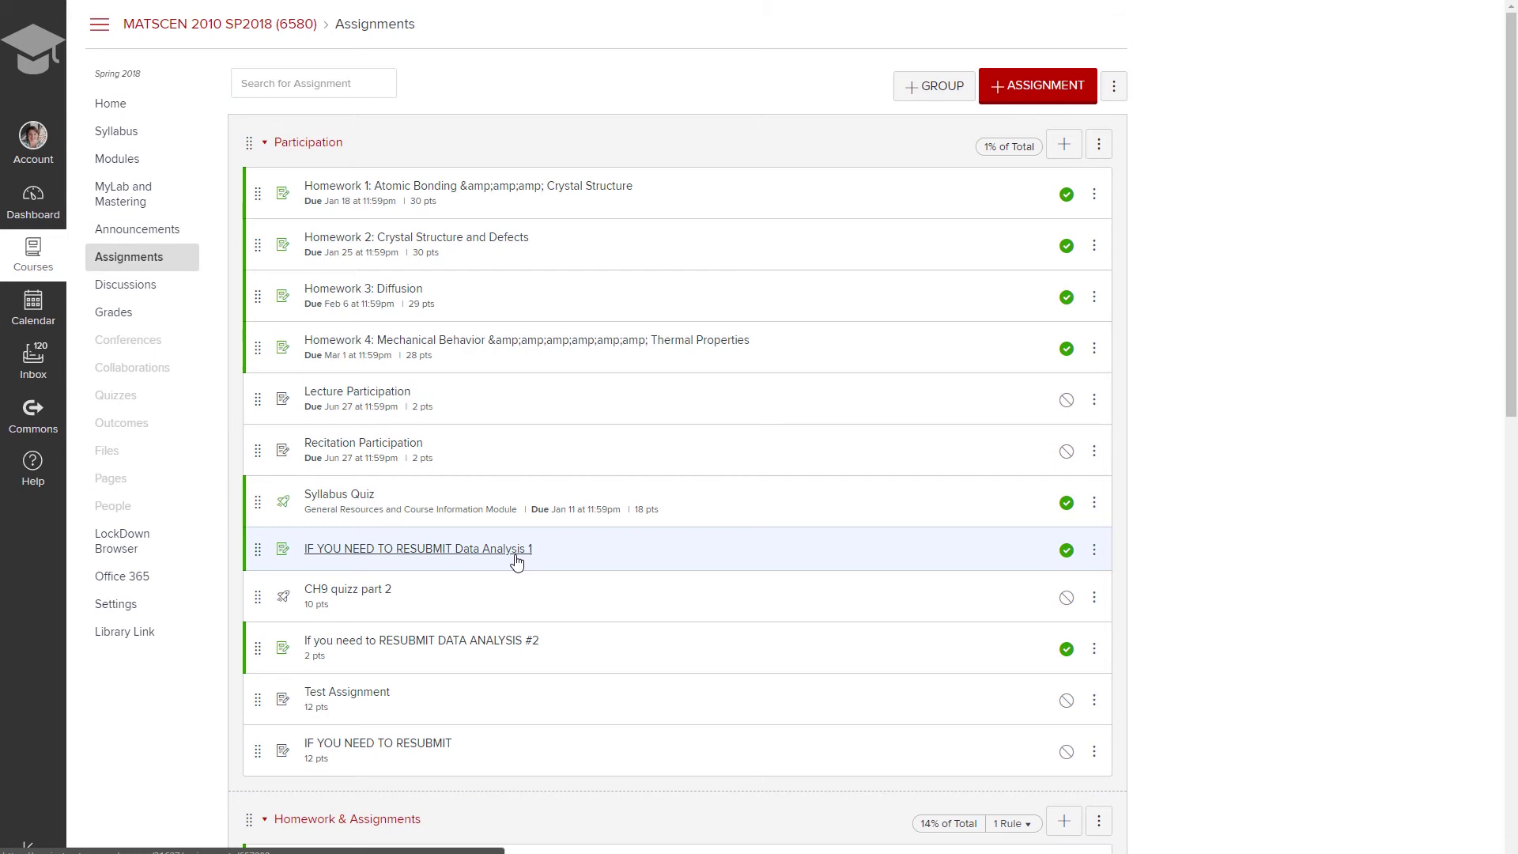
- Open Data Analysis Assignment #1 in SpeedGrader, review the submission, and make its rubric editable
scroll(518, 557, down, 8)
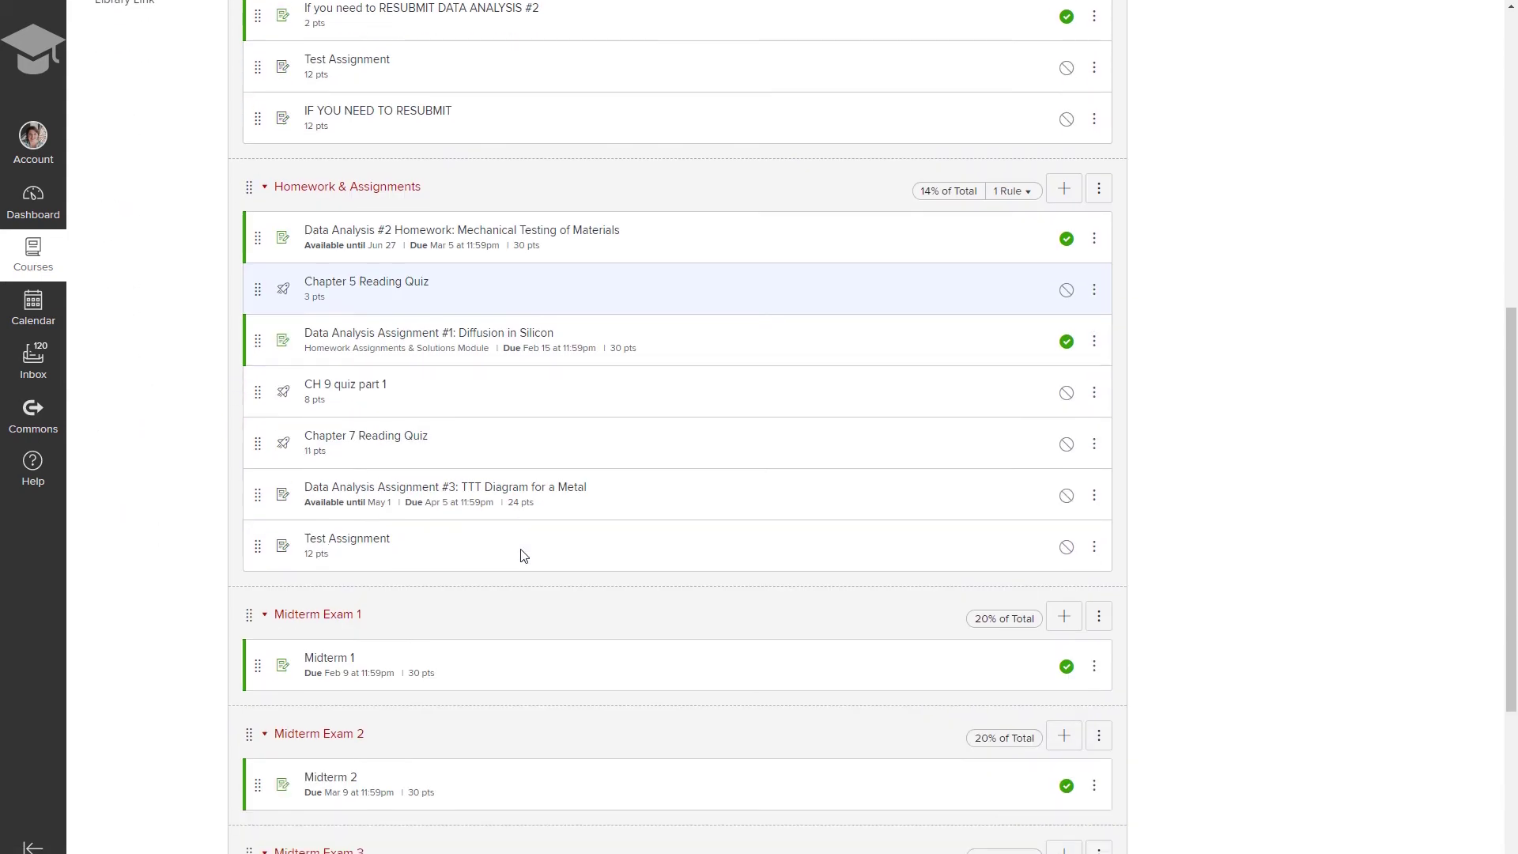
click(403, 342)
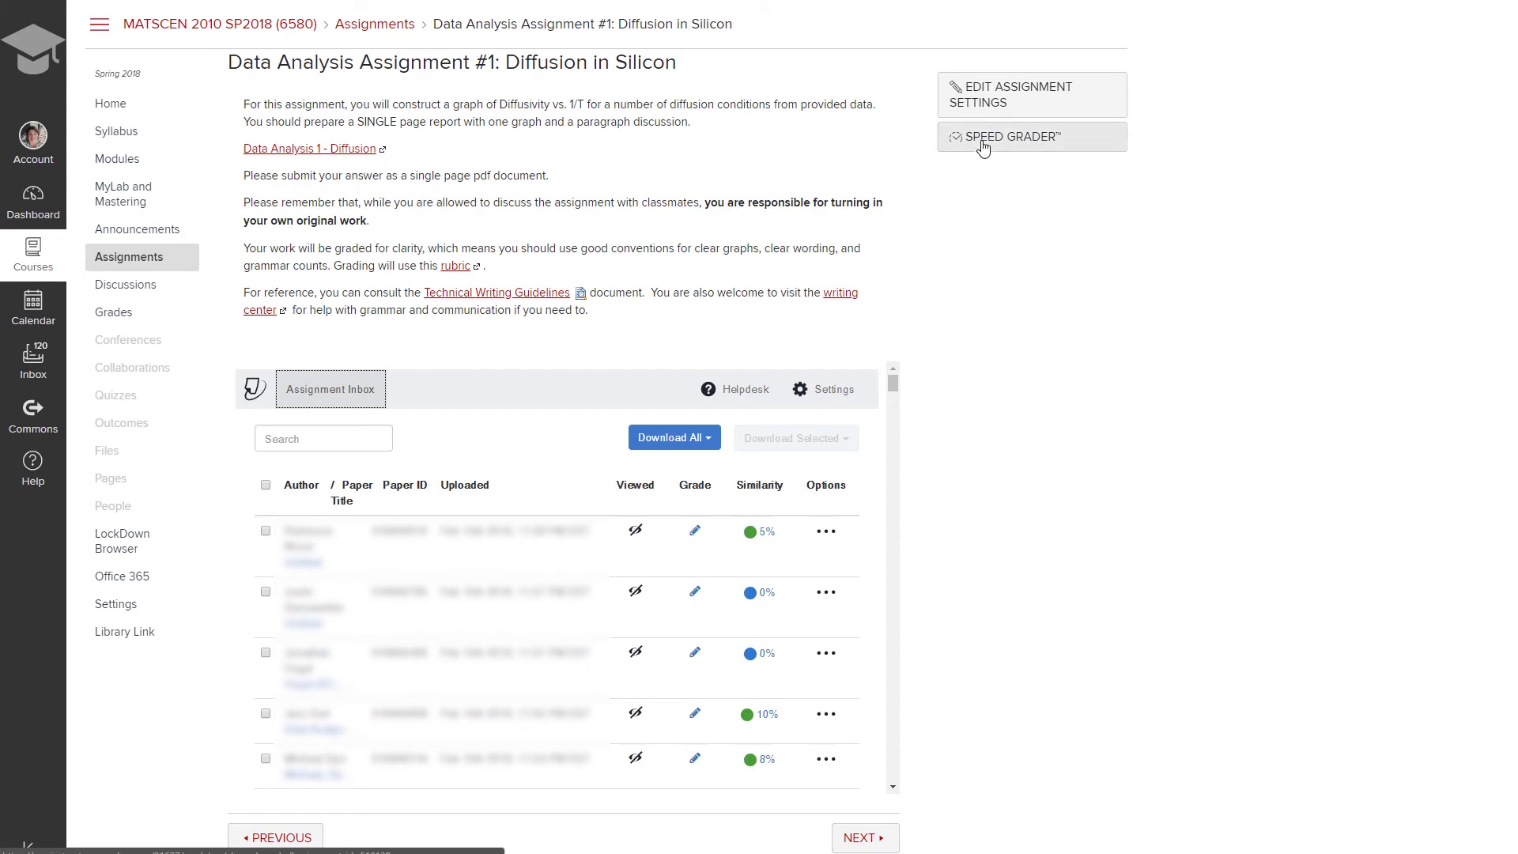
click(983, 142)
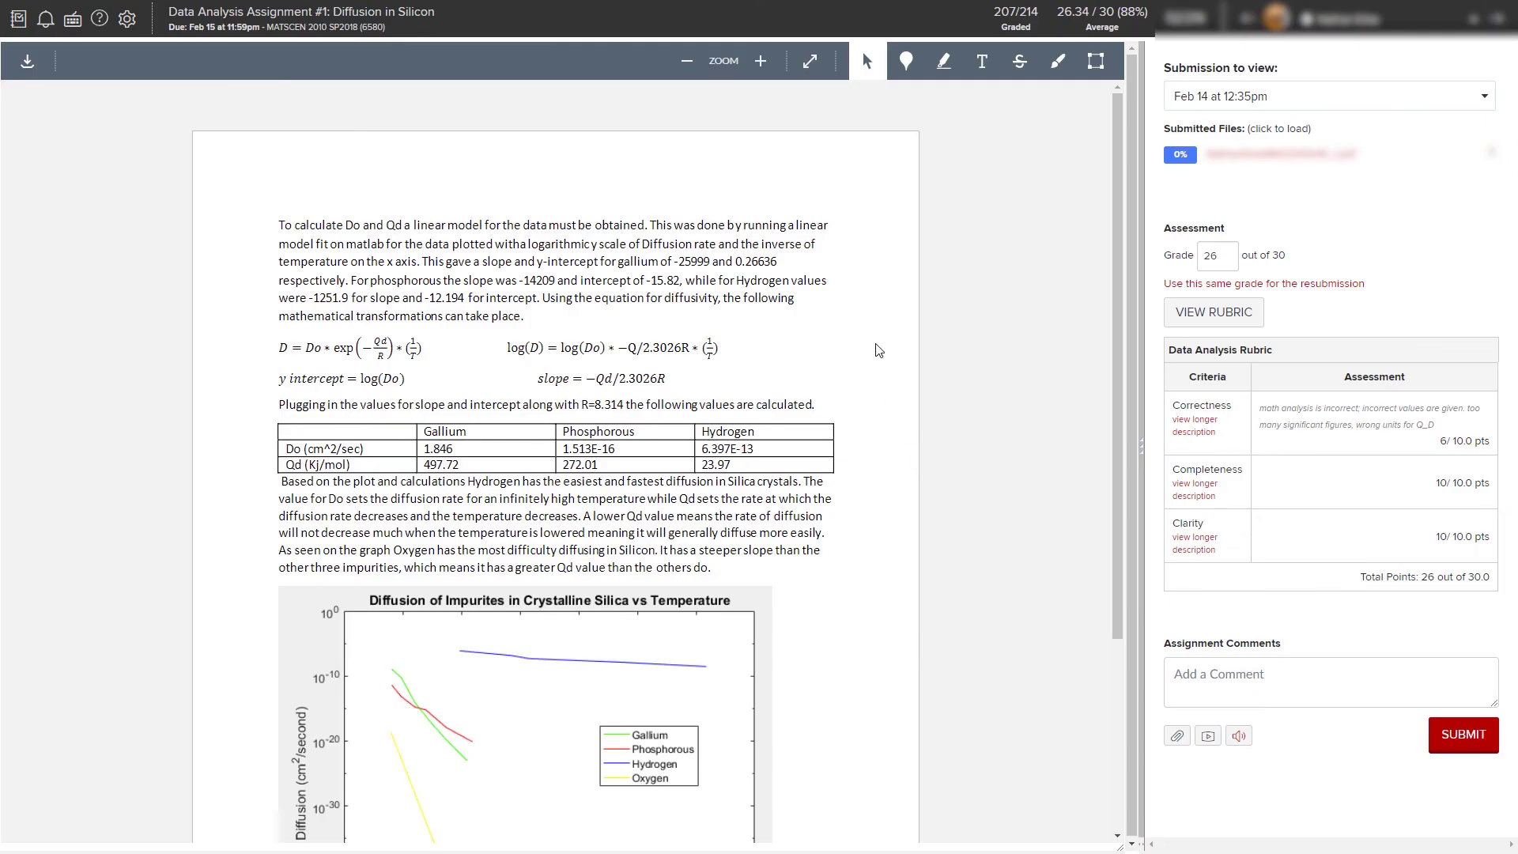
scroll(818, 378, down, 2)
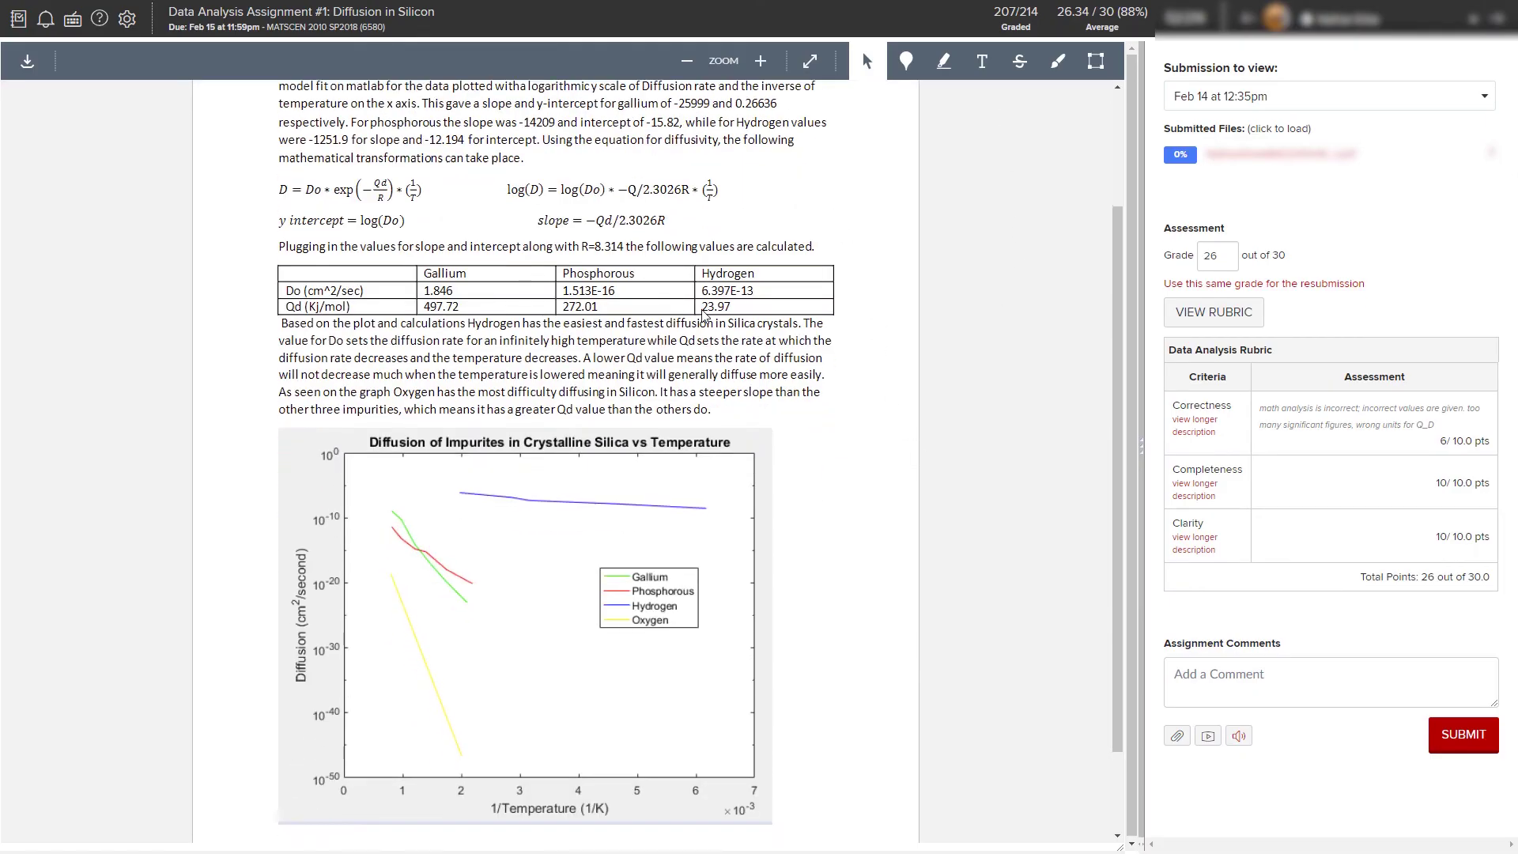
scroll(680, 621, up, 2)
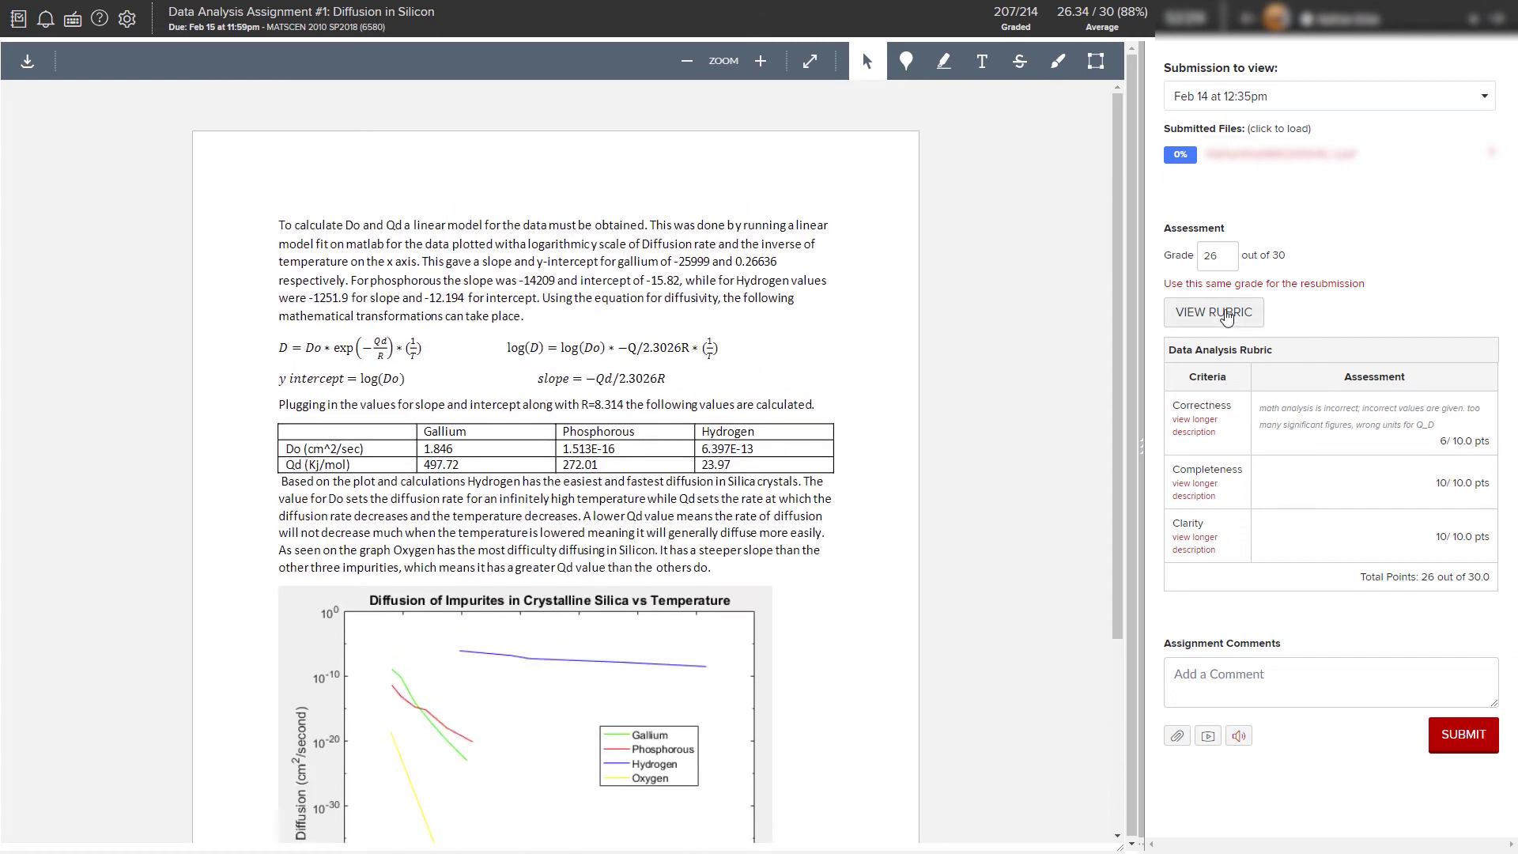
click(1223, 315)
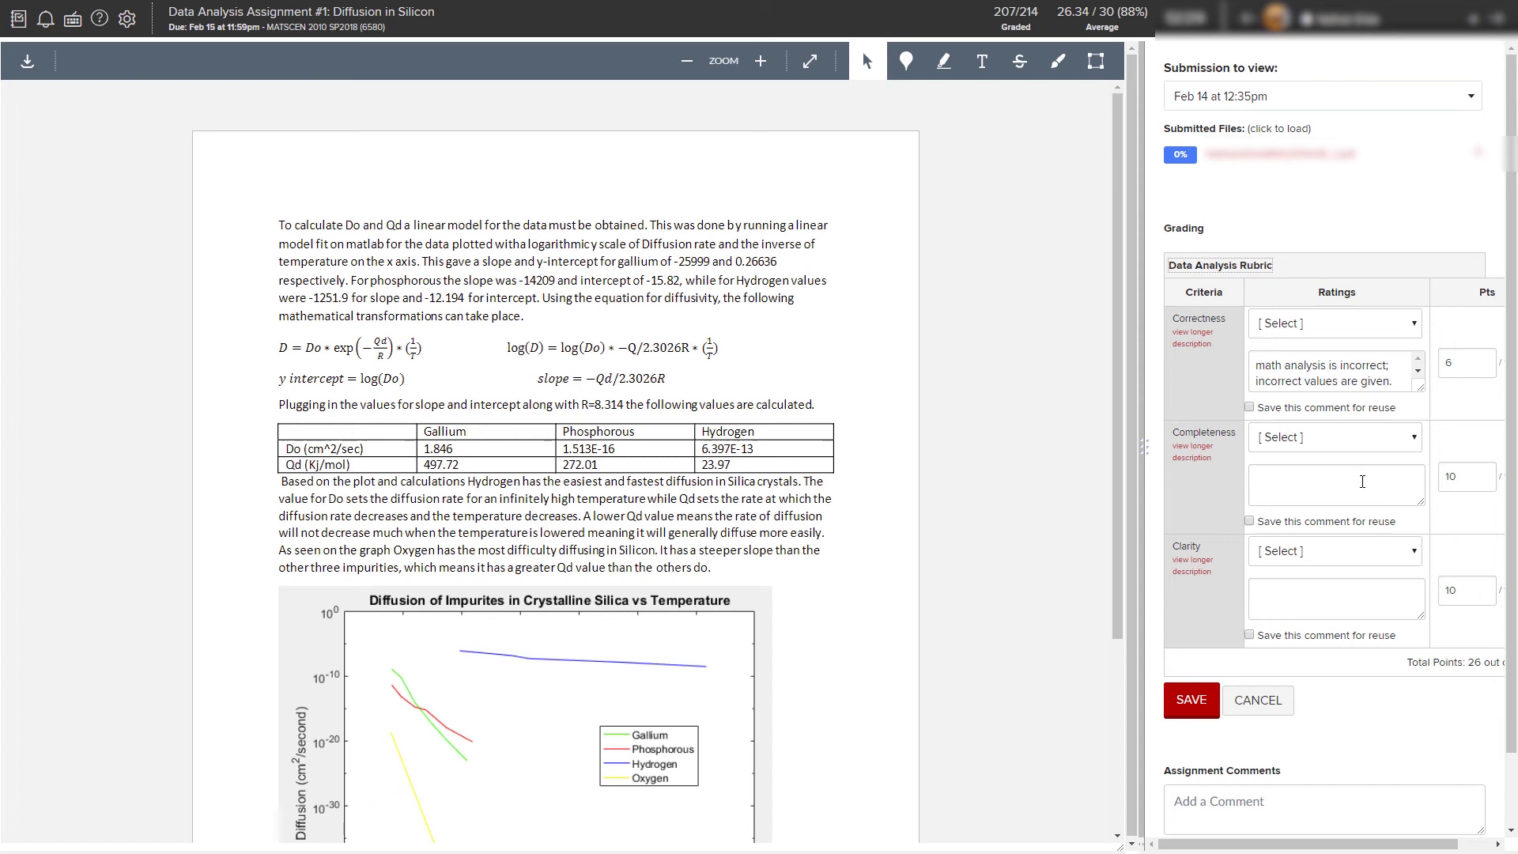
- Add a 'Great job' comment under Completeness and save it for reuse
click(1362, 477)
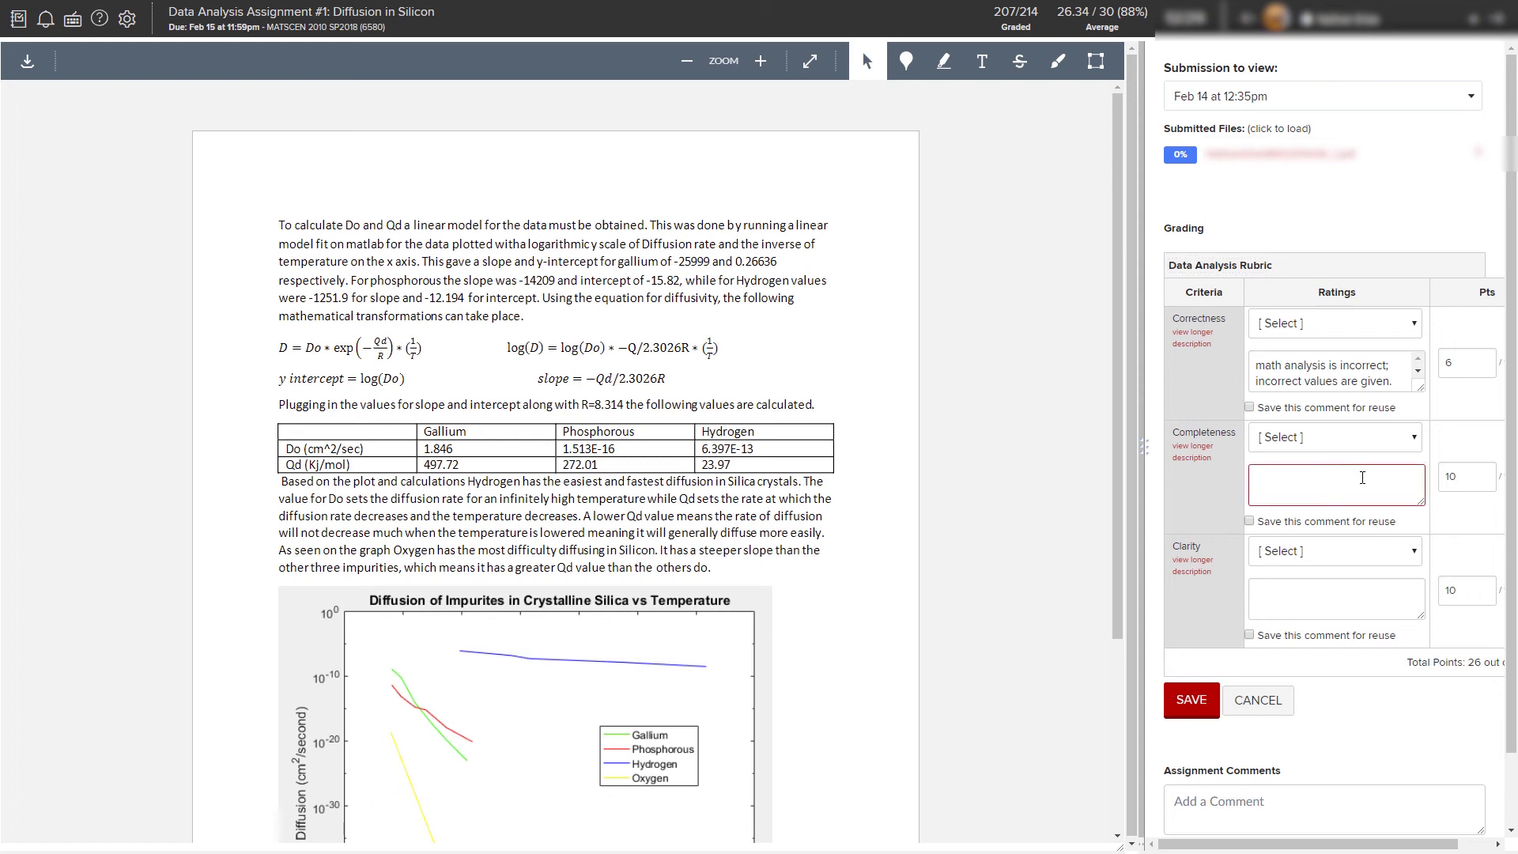
text(Great job)
drag(1273, 479, 1303, 472)
click(1303, 472)
click(1325, 515)
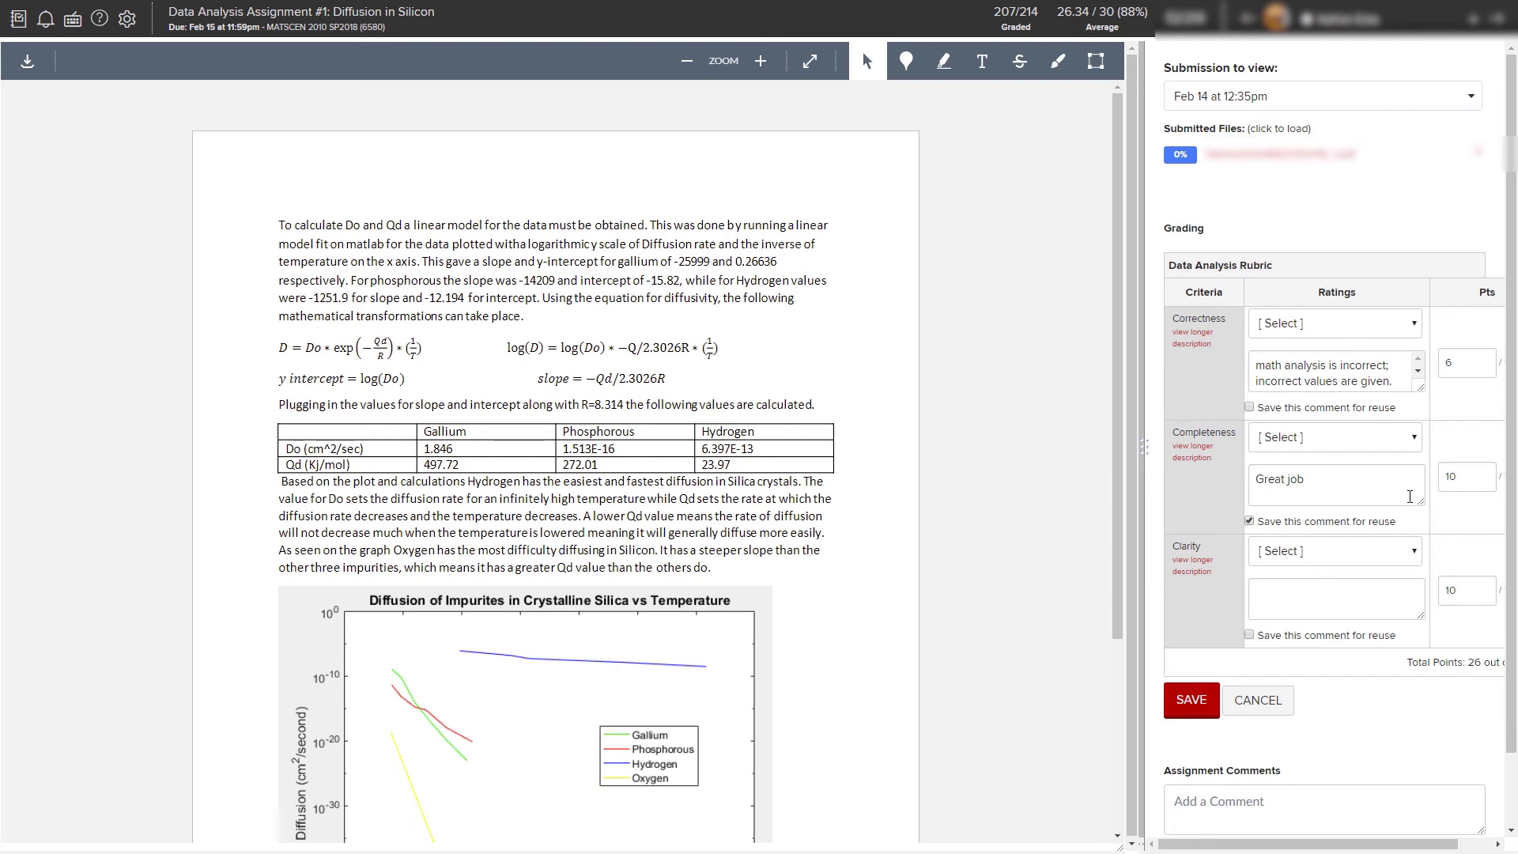
click(1383, 444)
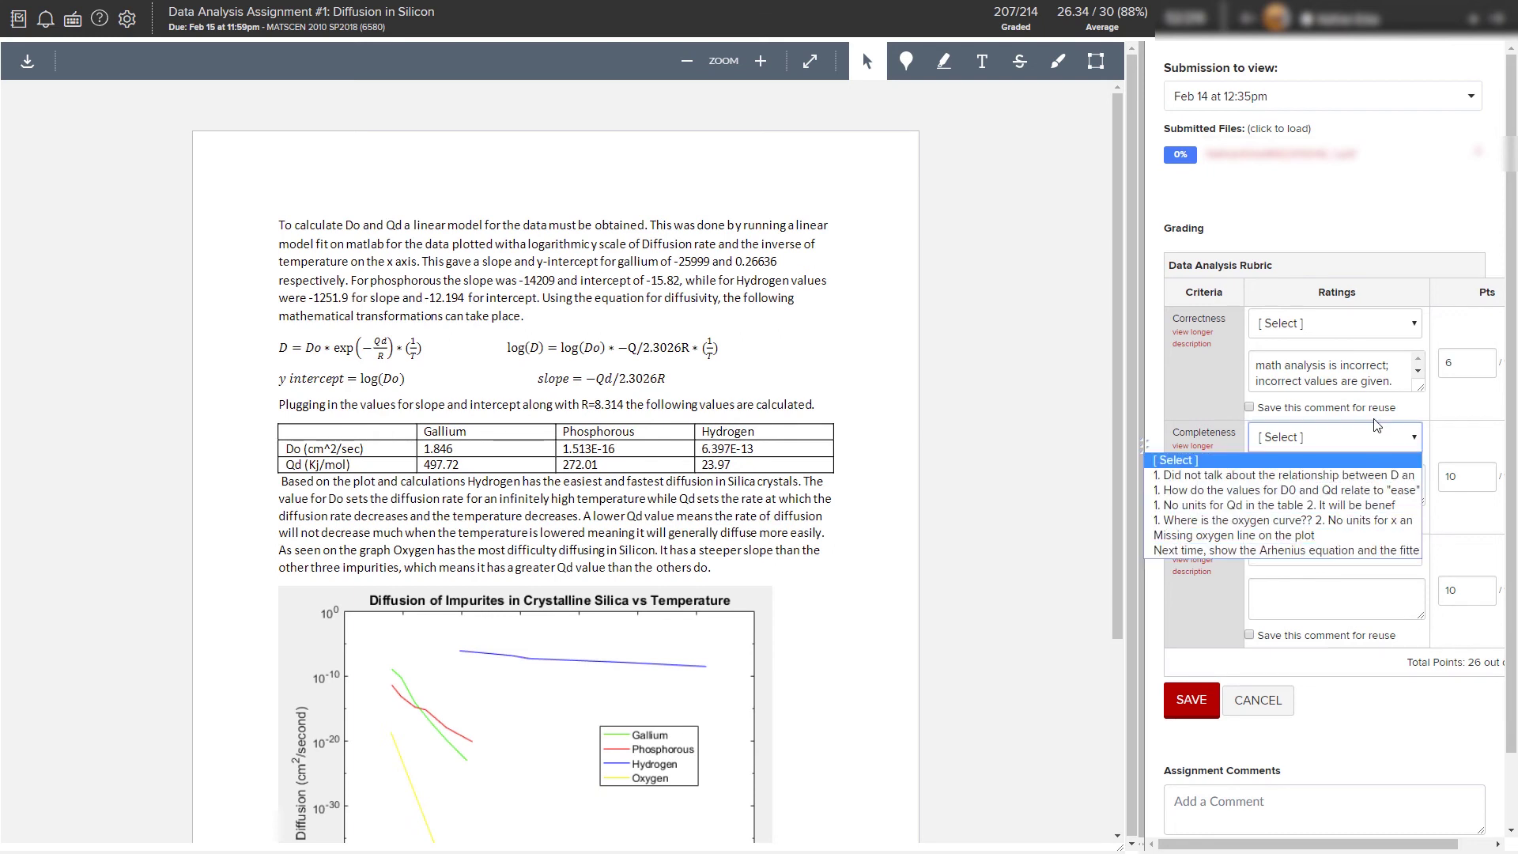
click(1382, 439)
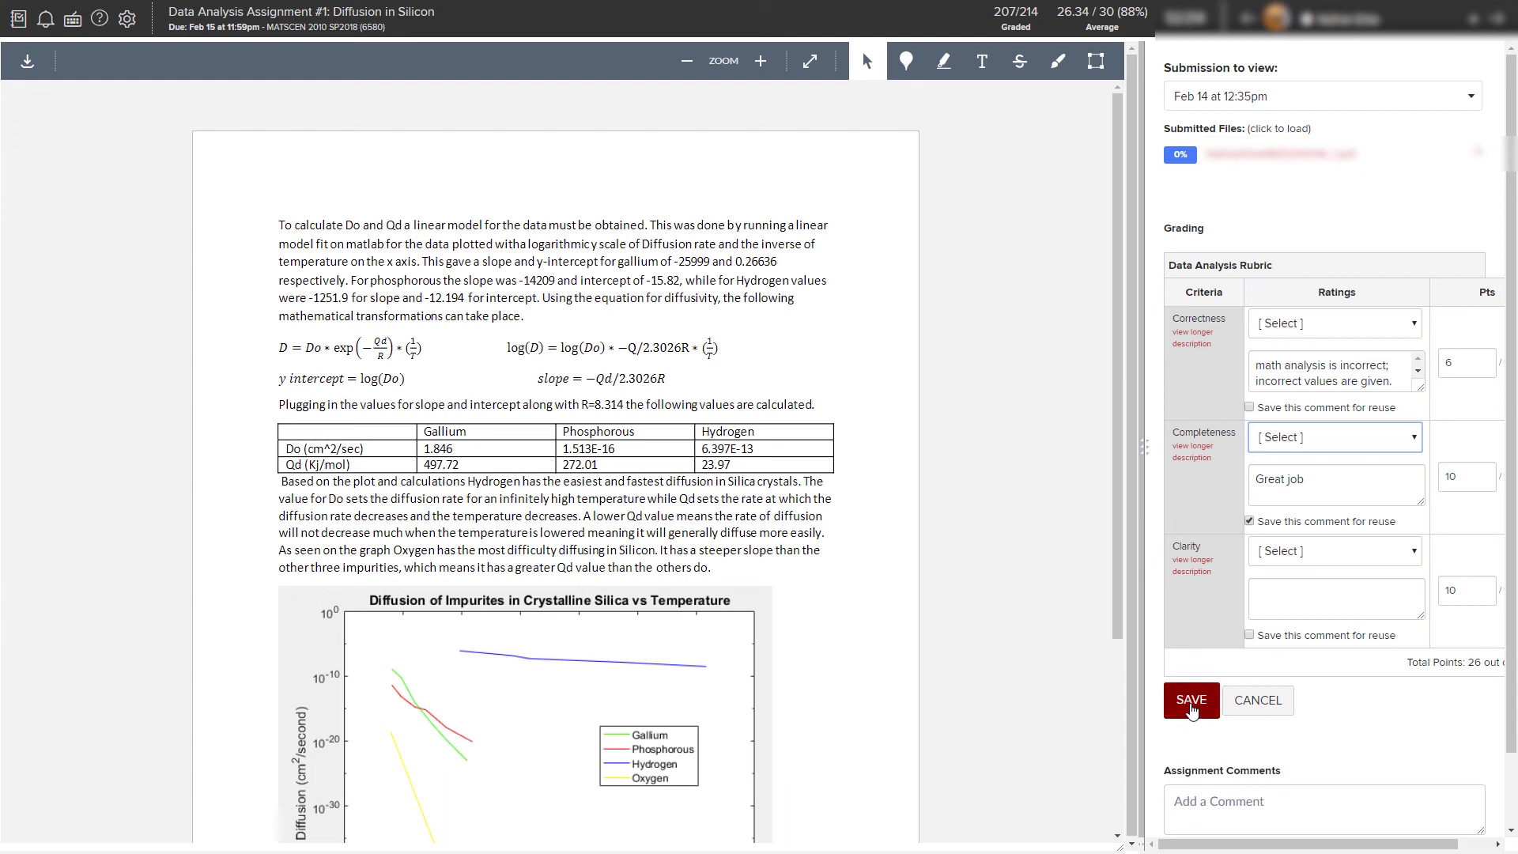
- Save the rubric grading and move on to the next student's submission
click(1192, 701)
click(1497, 18)
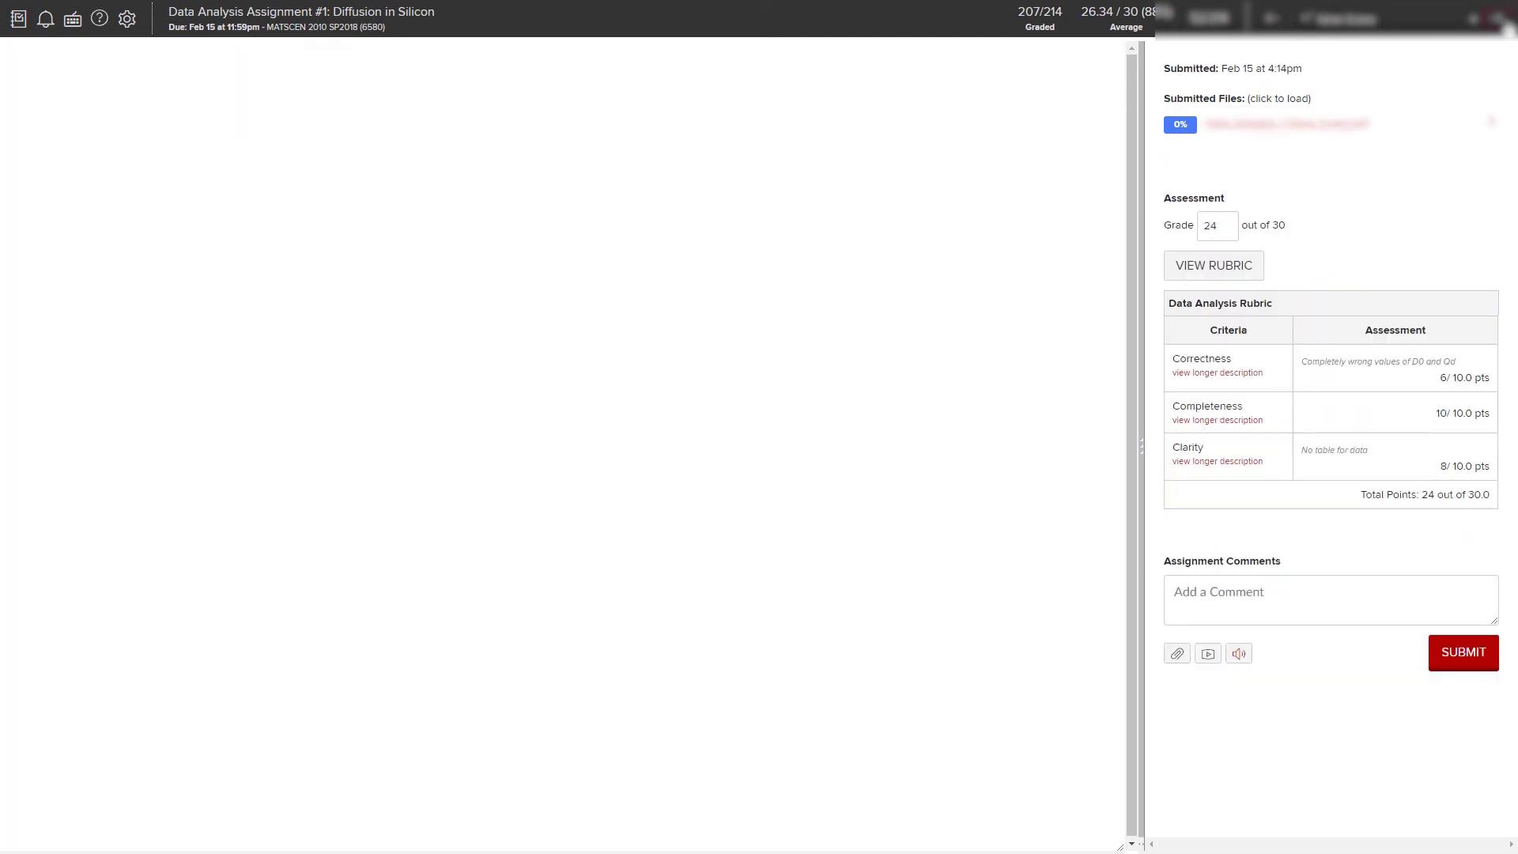
scroll(554, 458, down, 1)
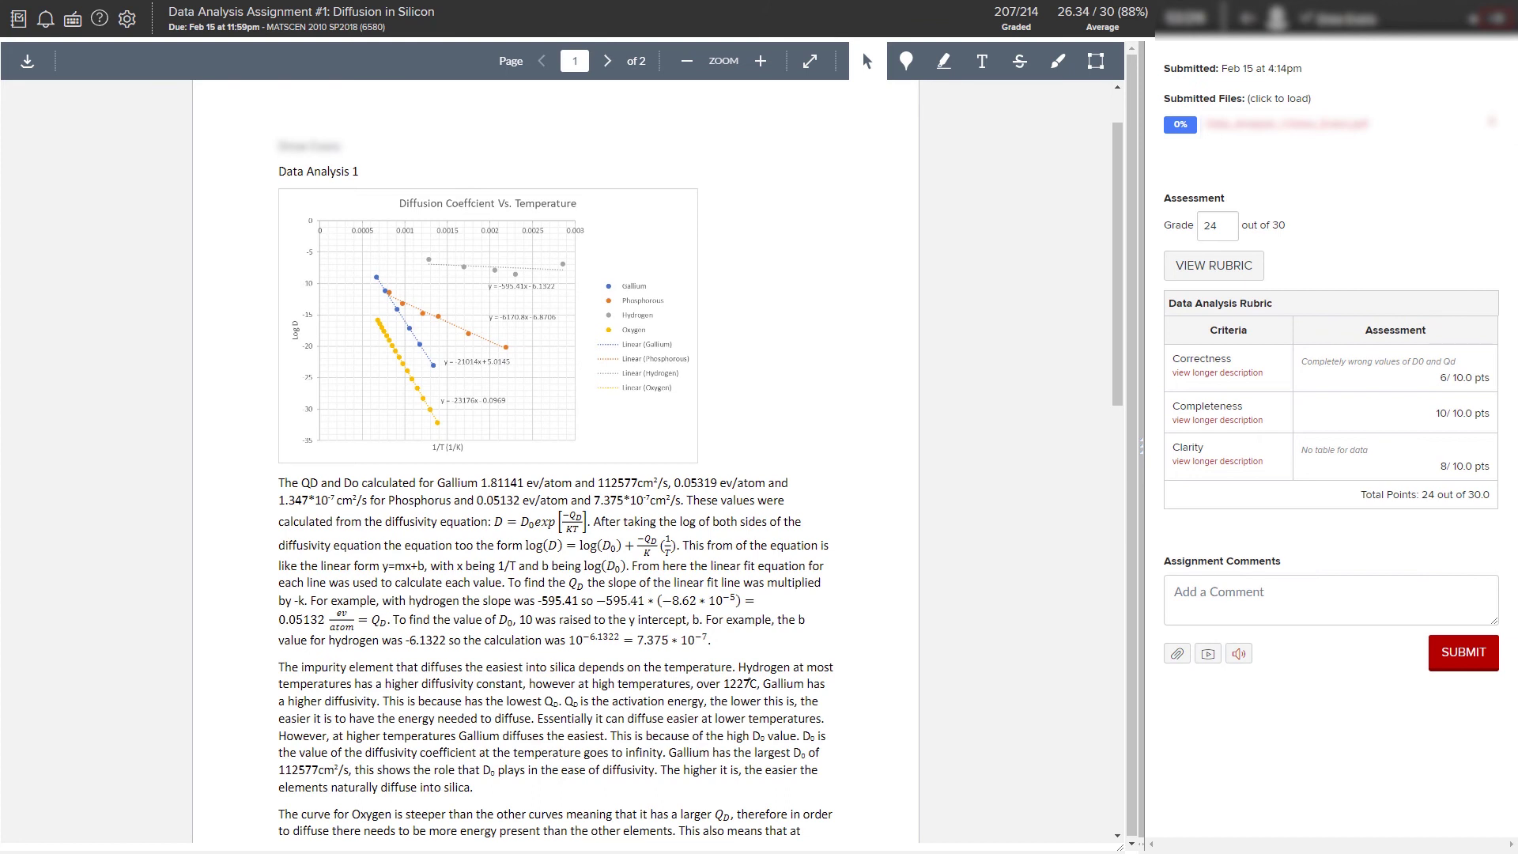
click(1496, 18)
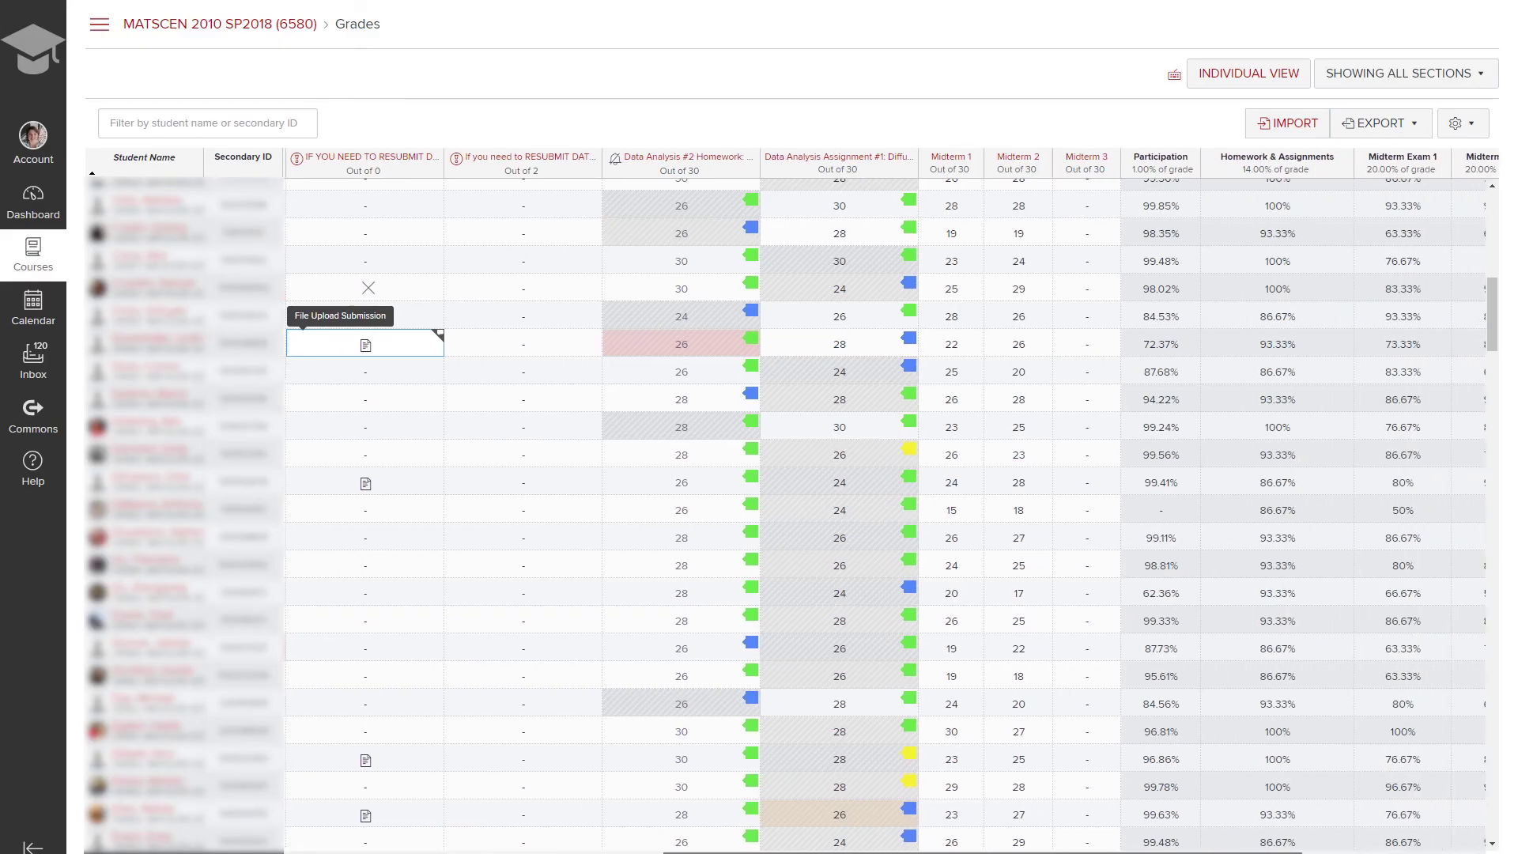
scroll(806, 687, up, 7)
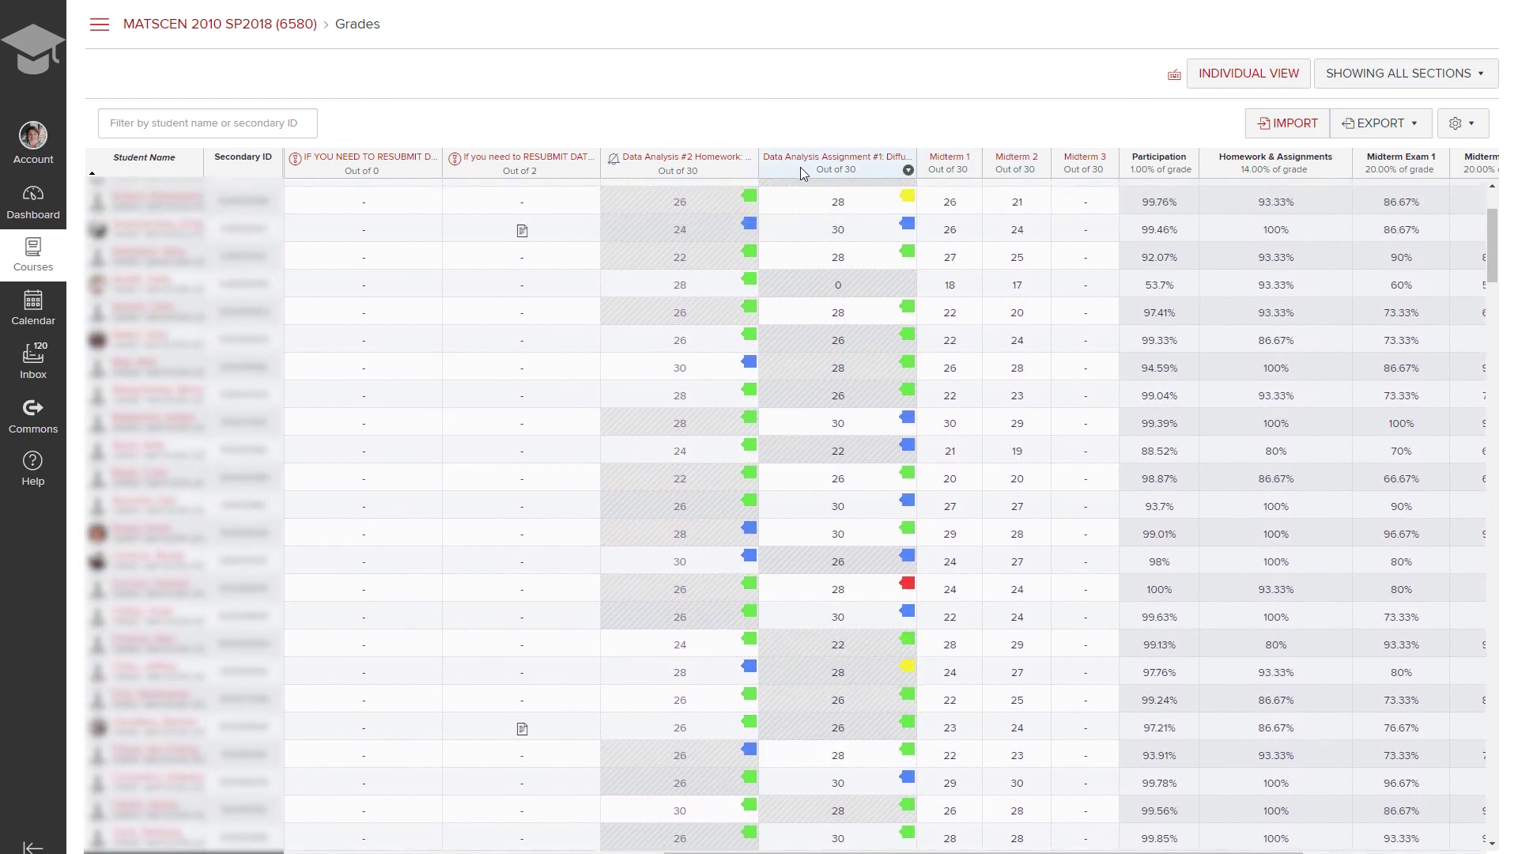
scroll(1502, 328, down, 8)
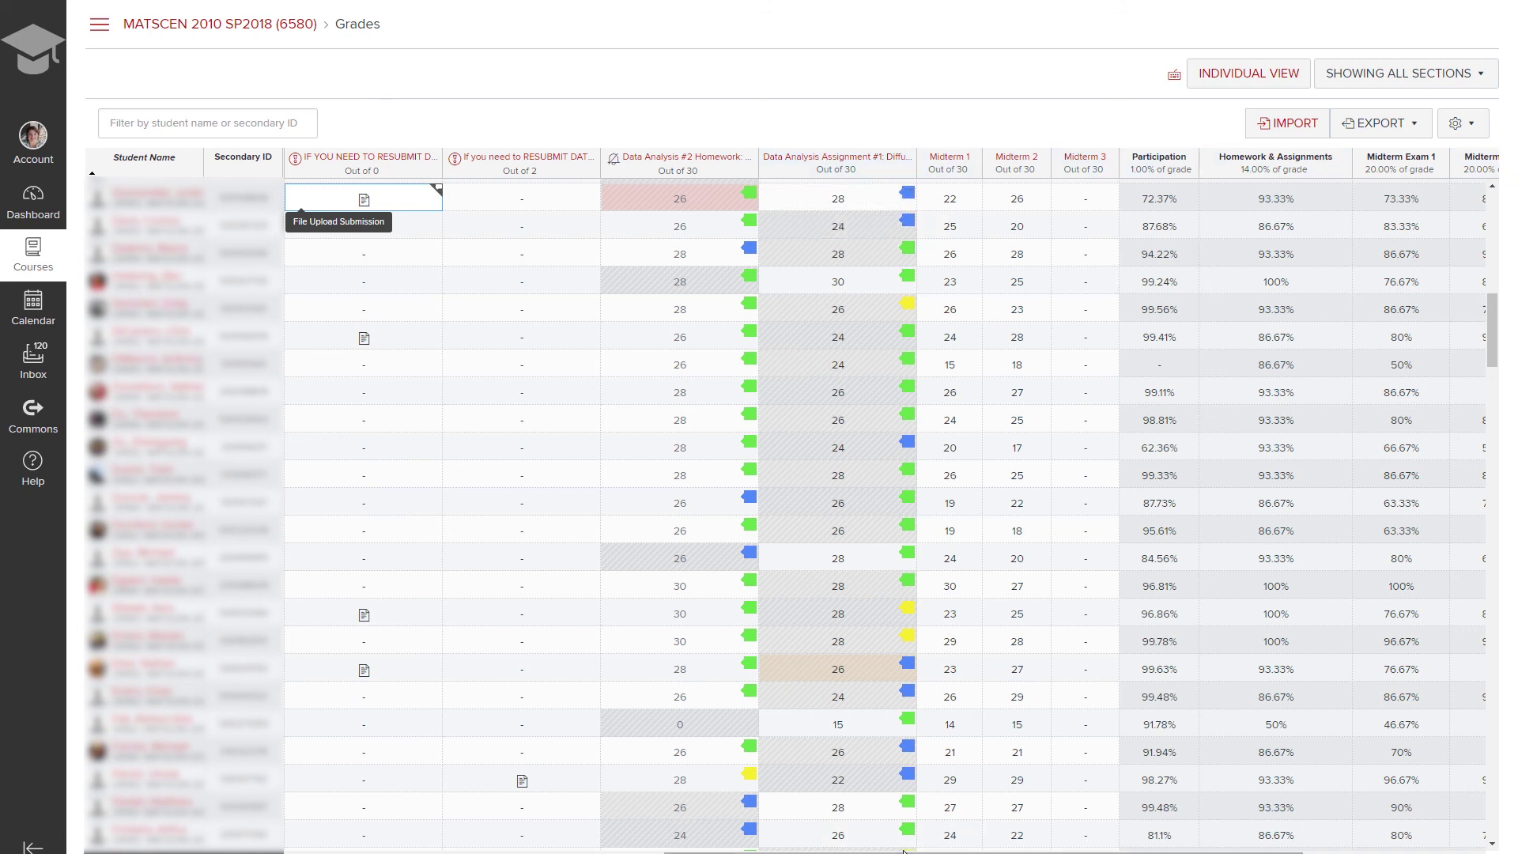
scroll(790, 237, left, 3)
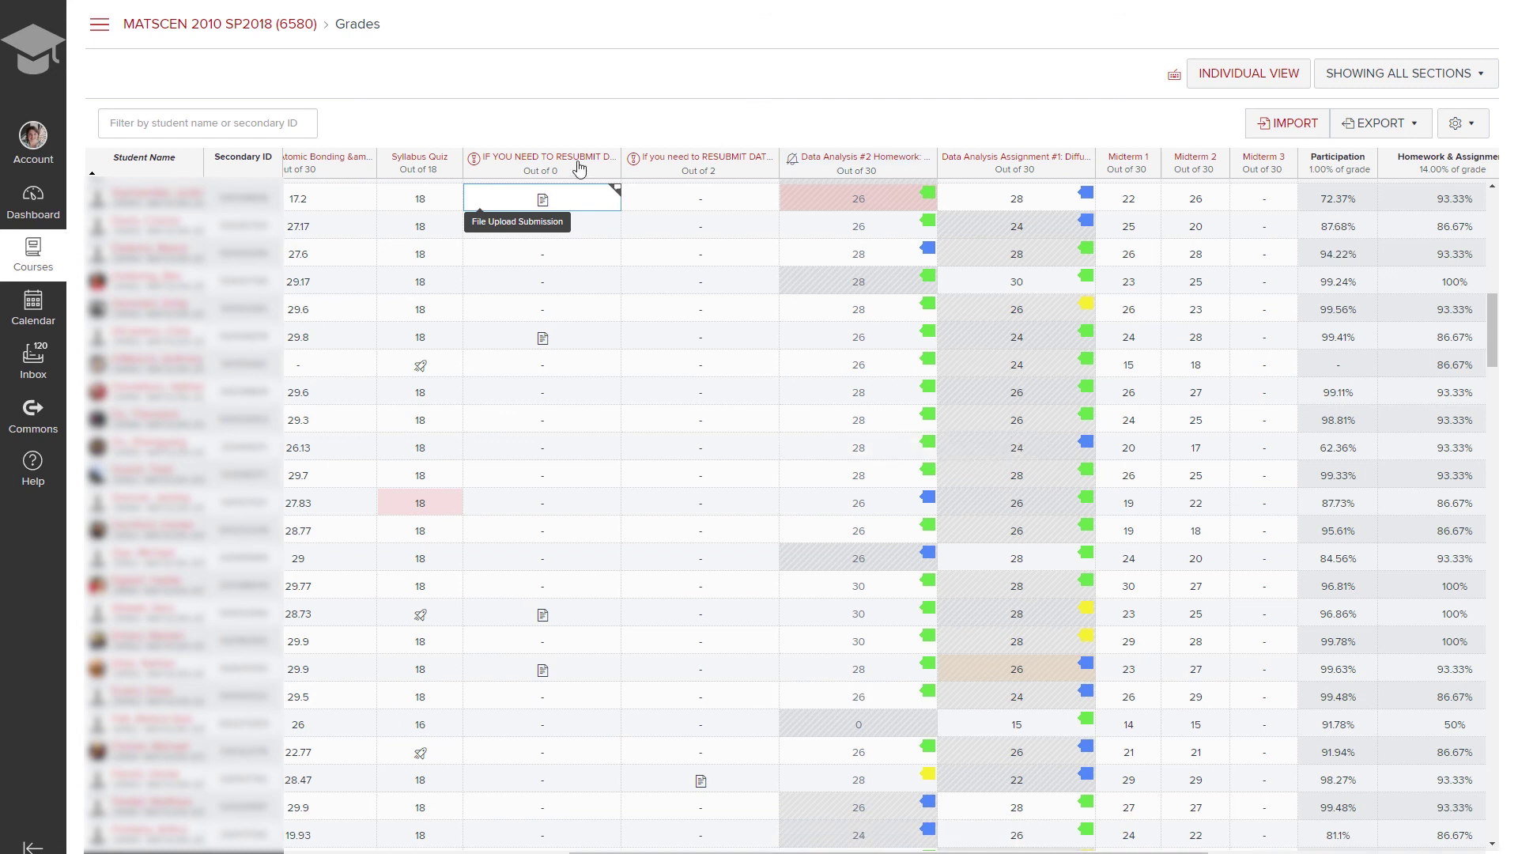